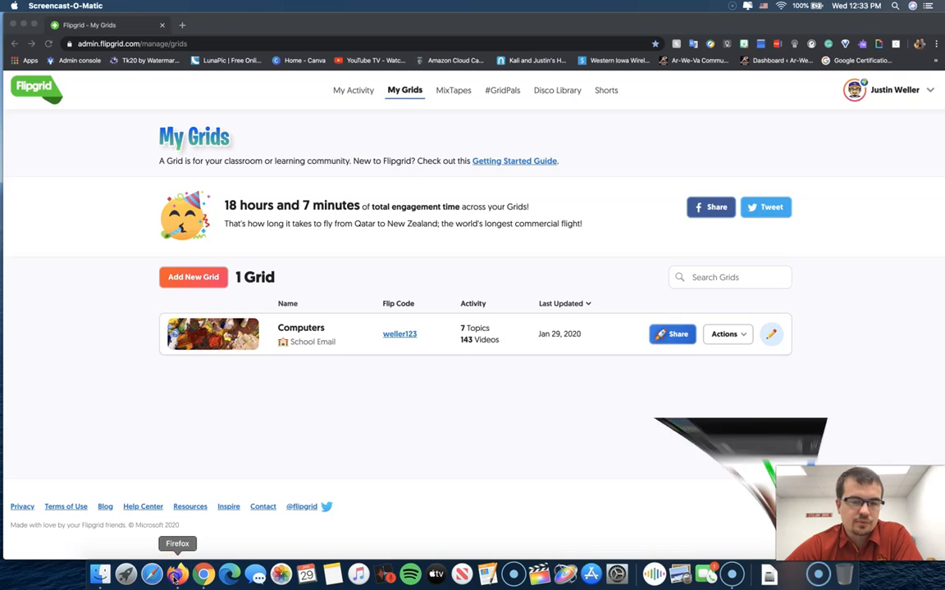
Switch to Firefox and open Flipgrid's educator login page, briefly checking the account creation page before returning to the login.
{"action": "left_click", "coordinate": [176, 574]}
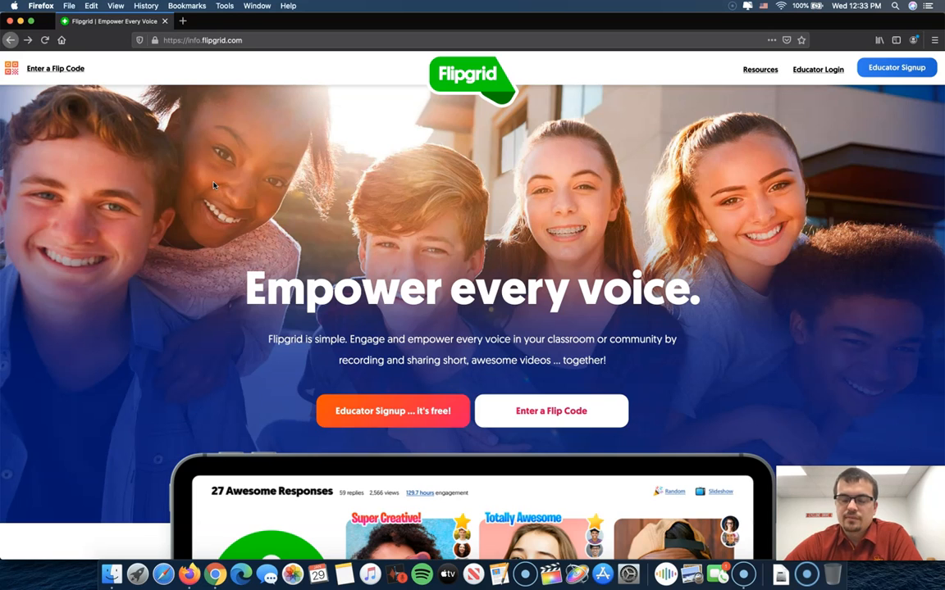
{"action": "left_click", "coordinate": [812, 72]}
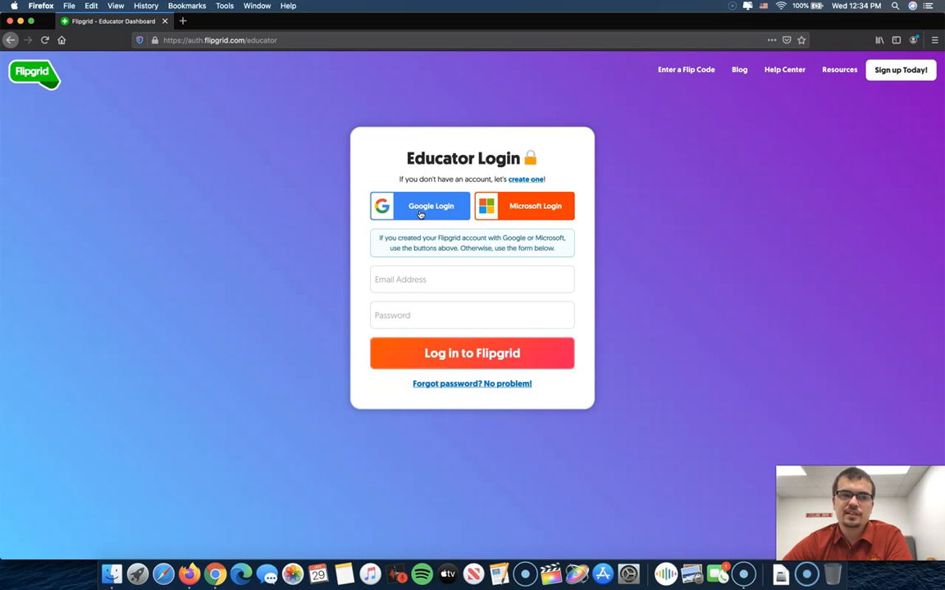
{"action": "left_click", "coordinate": [518, 180]}
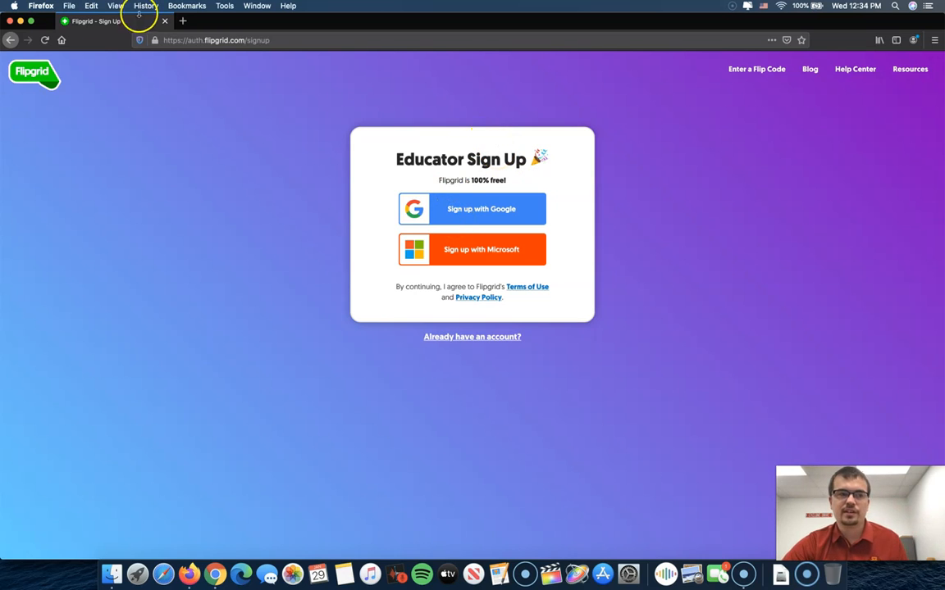
{"action": "left_click", "coordinate": [12, 39]}
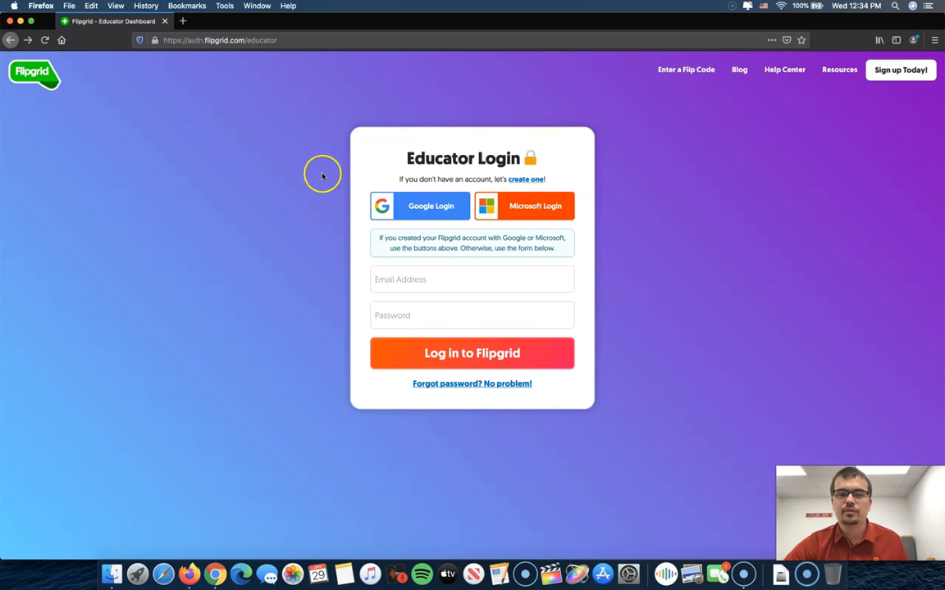
Start the educator login with Google and submit the teacher's school e-mail address.
{"action": "left_click", "coordinate": [414, 205]}
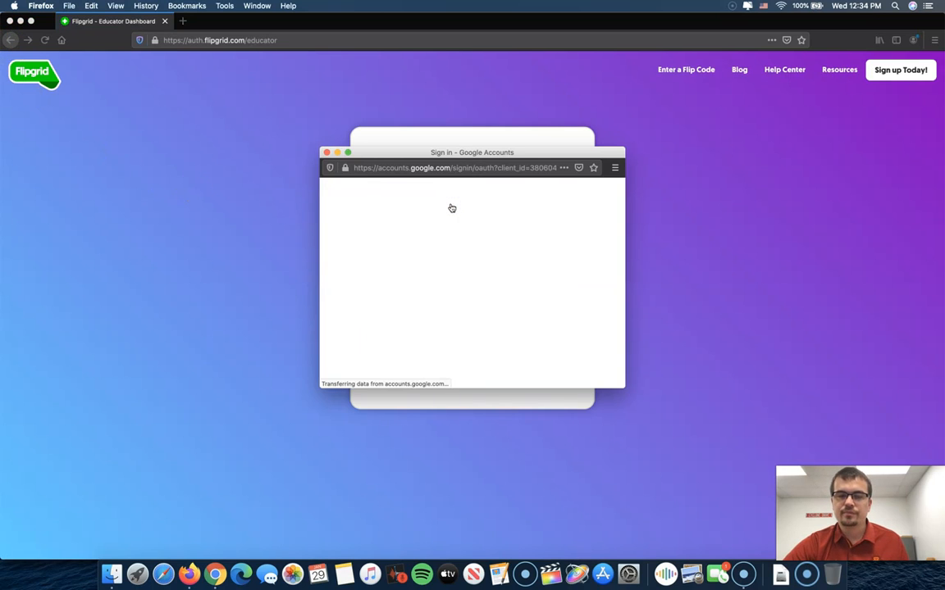
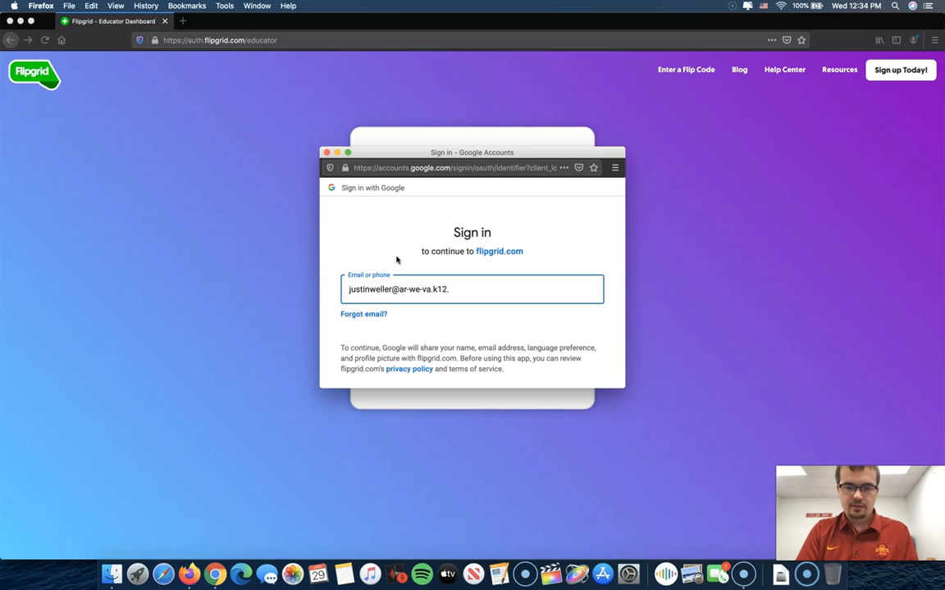
{"action": "key", "text": "Return"}
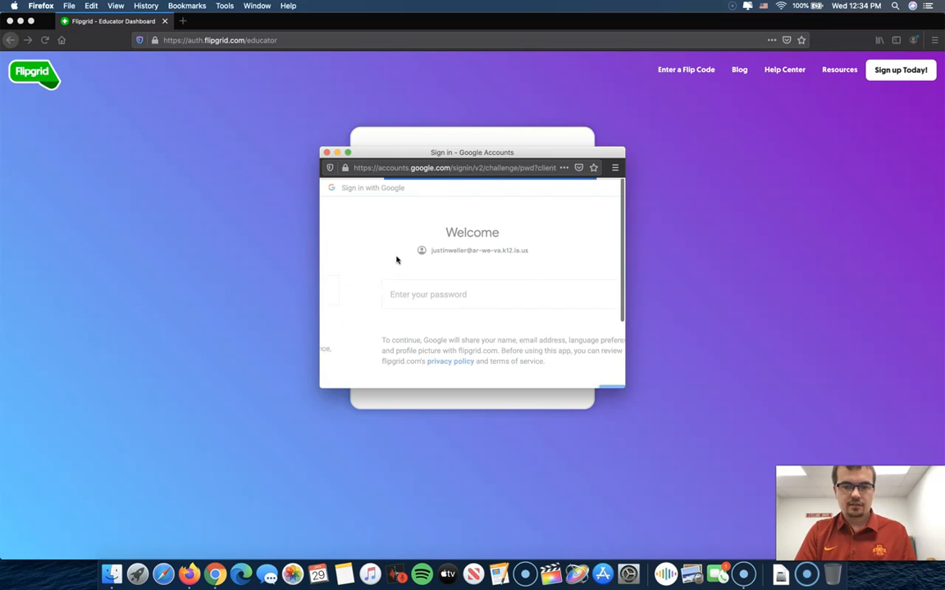
Enter the Google account password to sign in and save the login in the browser.
{"action": "type", "text": "********"}
{"action": "key", "text": "Return"}
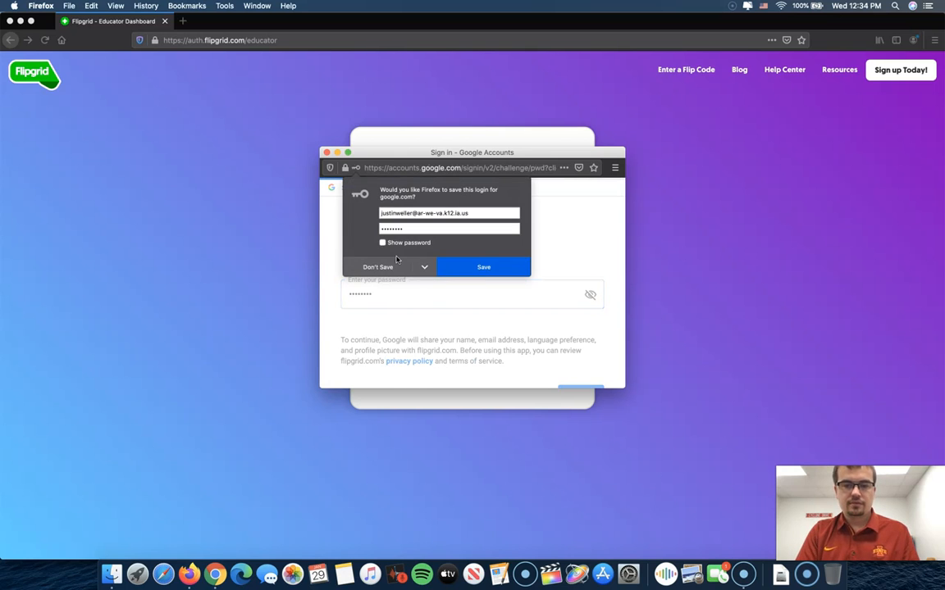
{"action": "left_click", "coordinate": [451, 270]}
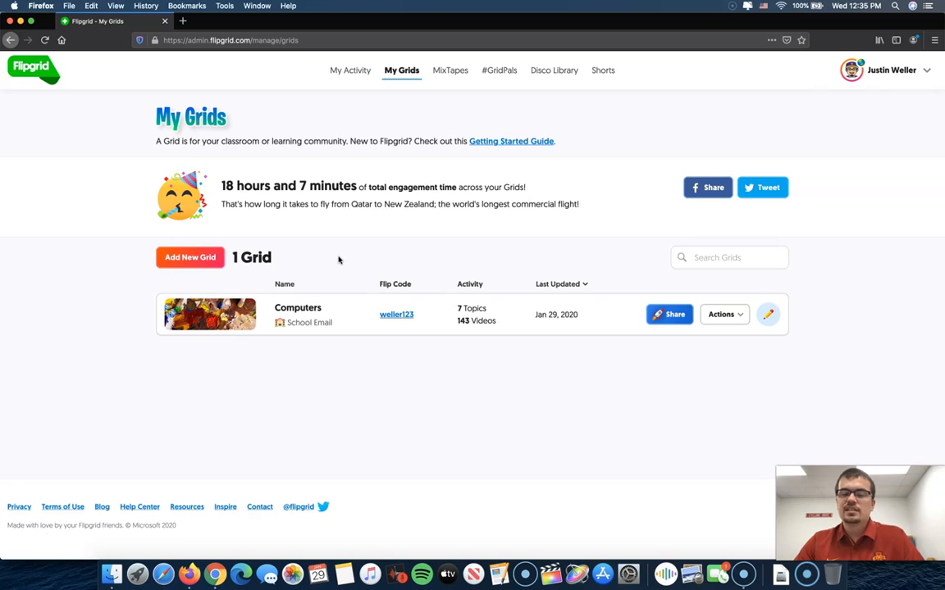
Open the Computers grid and look through its list of topics.
{"action": "left_click", "coordinate": [321, 321]}
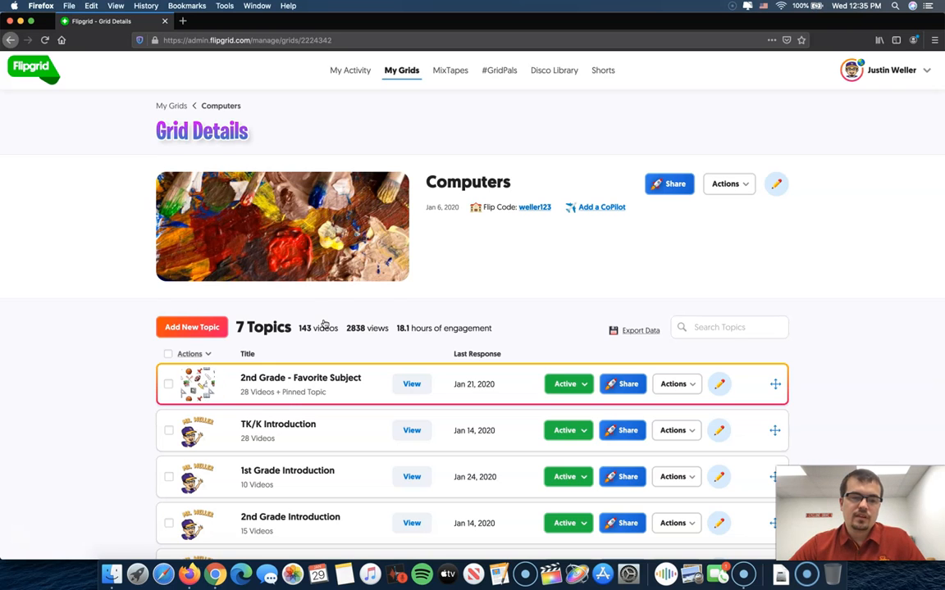
{"action": "scroll", "coordinate": [322, 307], "scroll_direction": "down", "scroll_amount": 1}
{"action": "scroll", "coordinate": [105, 341], "scroll_direction": "up", "scroll_amount": 1}
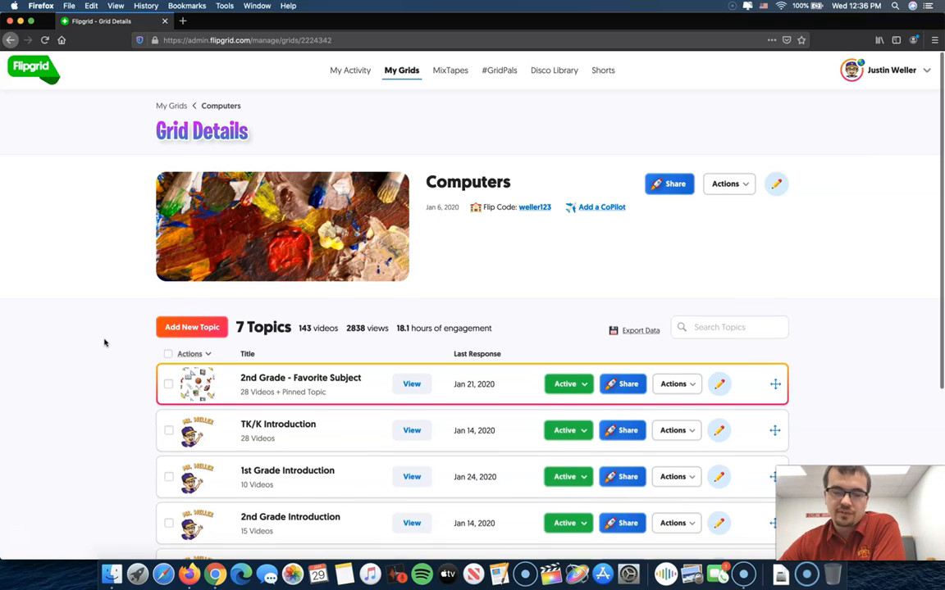
{"action": "scroll", "coordinate": [104, 343], "scroll_direction": "down", "scroll_amount": 5}
{"action": "scroll", "coordinate": [104, 343], "scroll_direction": "down", "scroll_amount": 1}
{"action": "scroll", "coordinate": [104, 343], "scroll_direction": "up", "scroll_amount": 1}
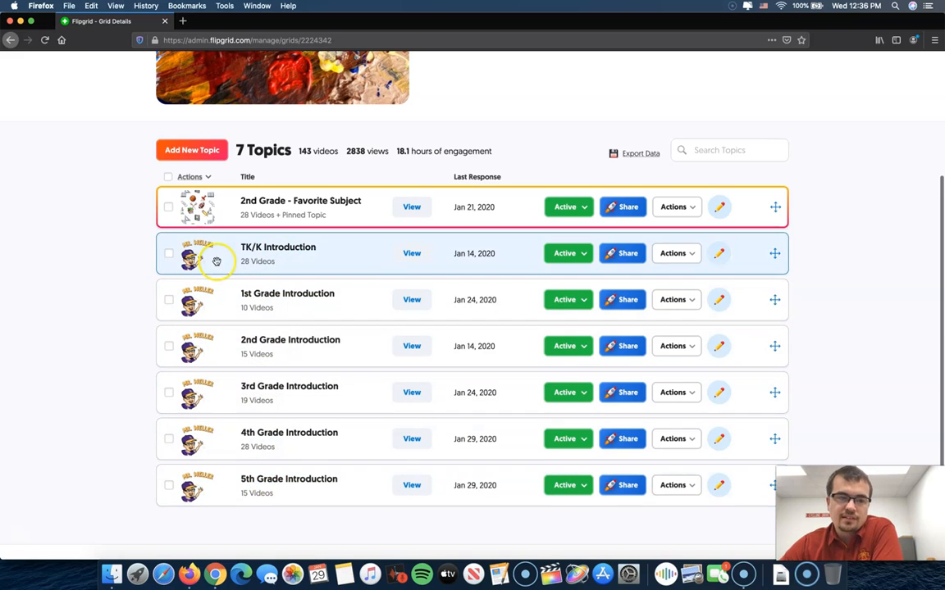
{"action": "left_click", "coordinate": [95, 244]}
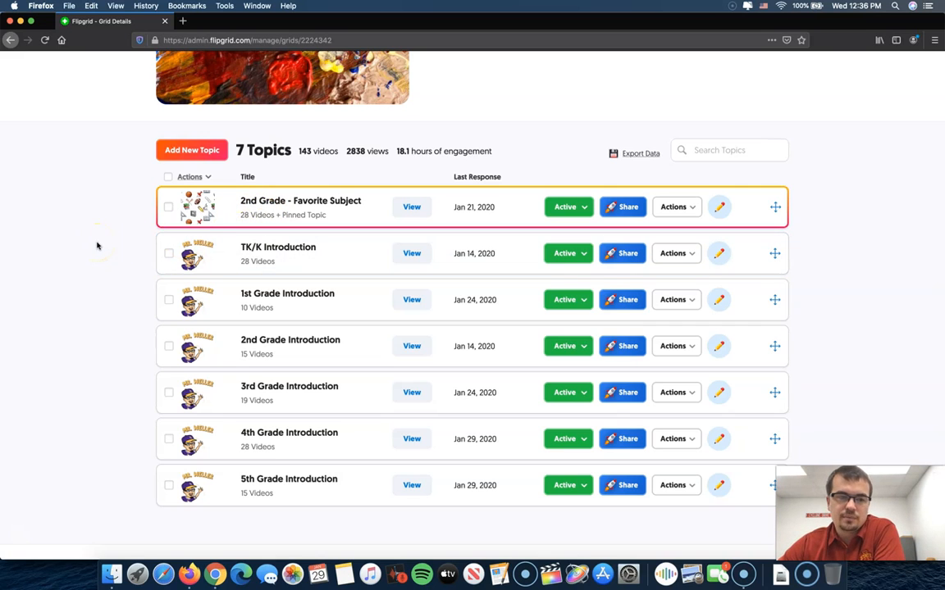
{"action": "scroll", "coordinate": [96, 246], "scroll_direction": "up", "scroll_amount": 5}
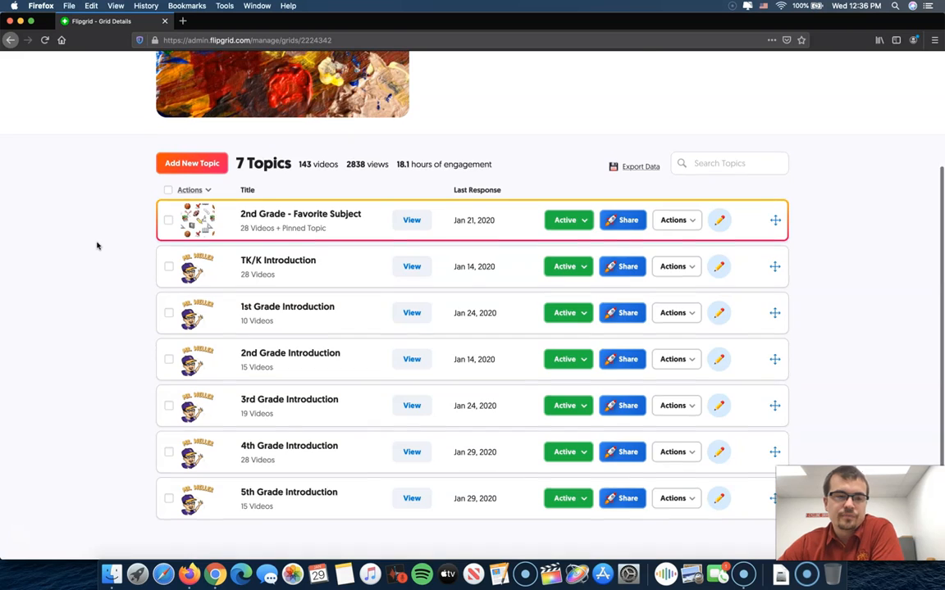
{"action": "left_click", "coordinate": [109, 309]}
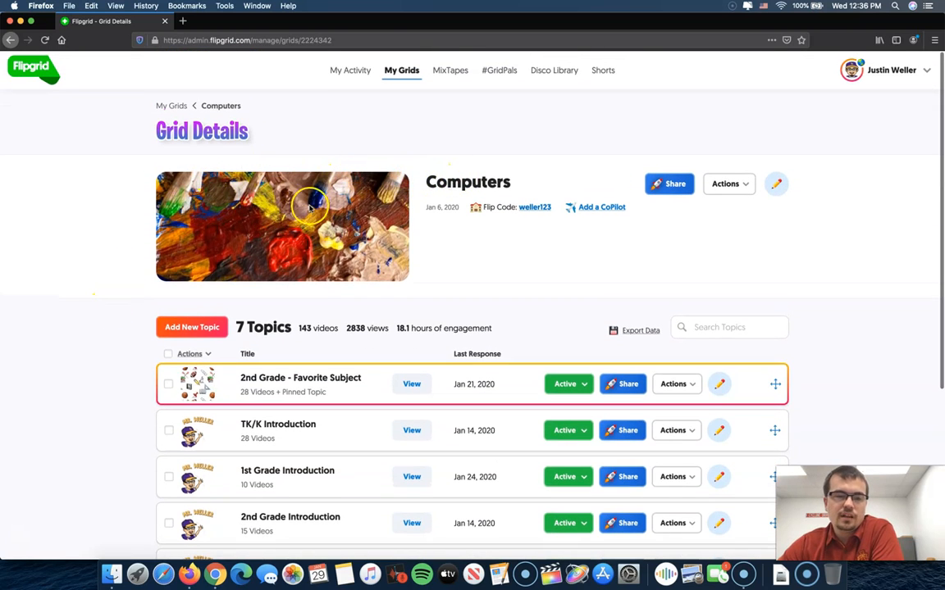
Add a new topic to the Computers grid and title it "Test Topic".
{"action": "left_click", "coordinate": [186, 329]}
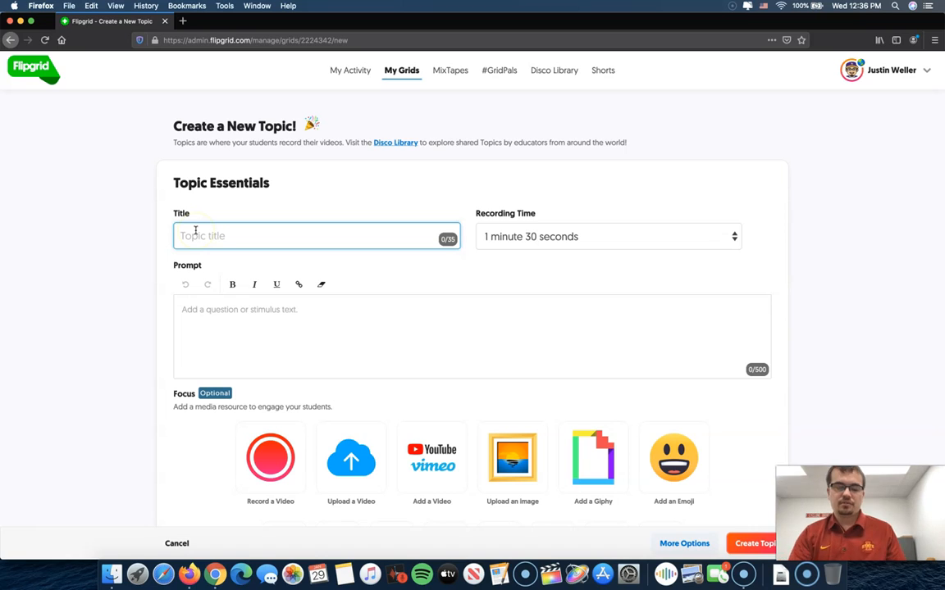
{"action": "type", "text": "Test"}
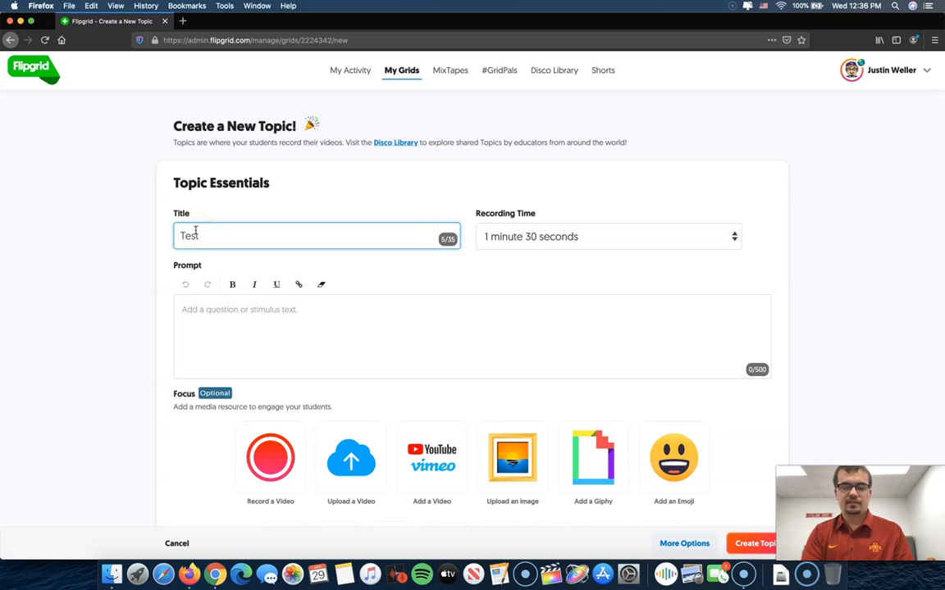
{"action": "type", "text": " C"}
{"action": "key", "text": "BackSpace"}
{"action": "type", "text": "Topic"}
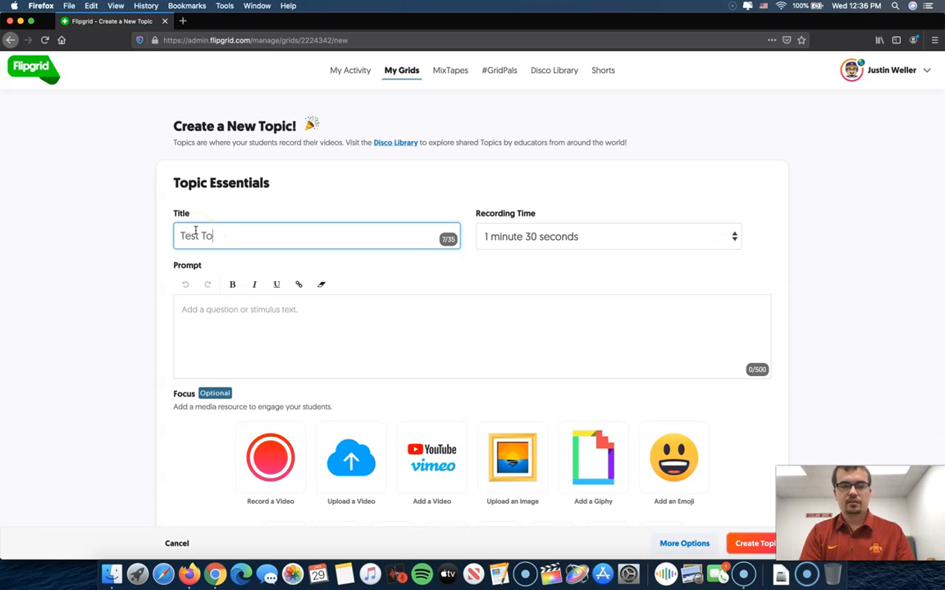
Review the available recording time options for the new topic.
{"action": "left_click", "coordinate": [555, 238]}
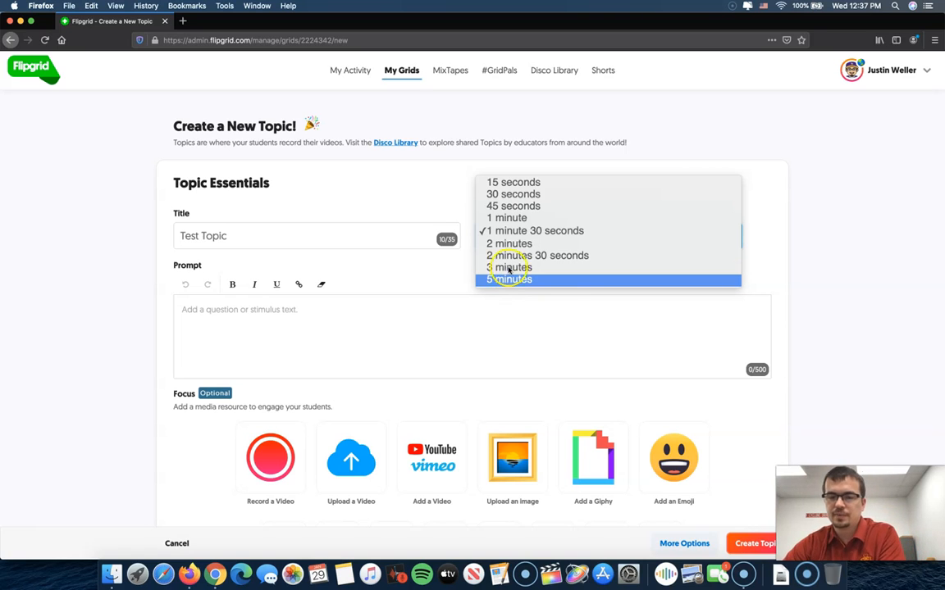
{"action": "left_click", "coordinate": [507, 245]}
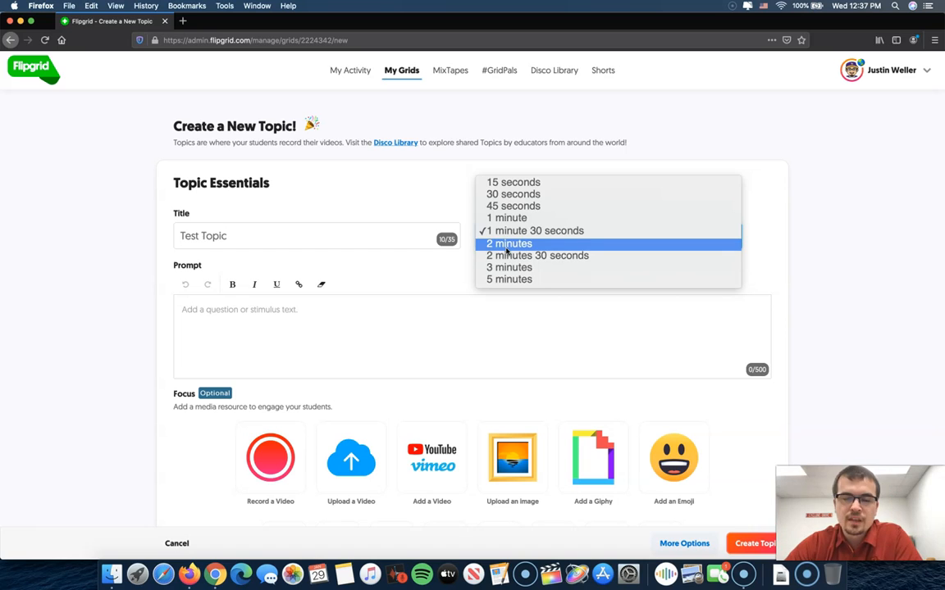
{"action": "left_click", "coordinate": [434, 281]}
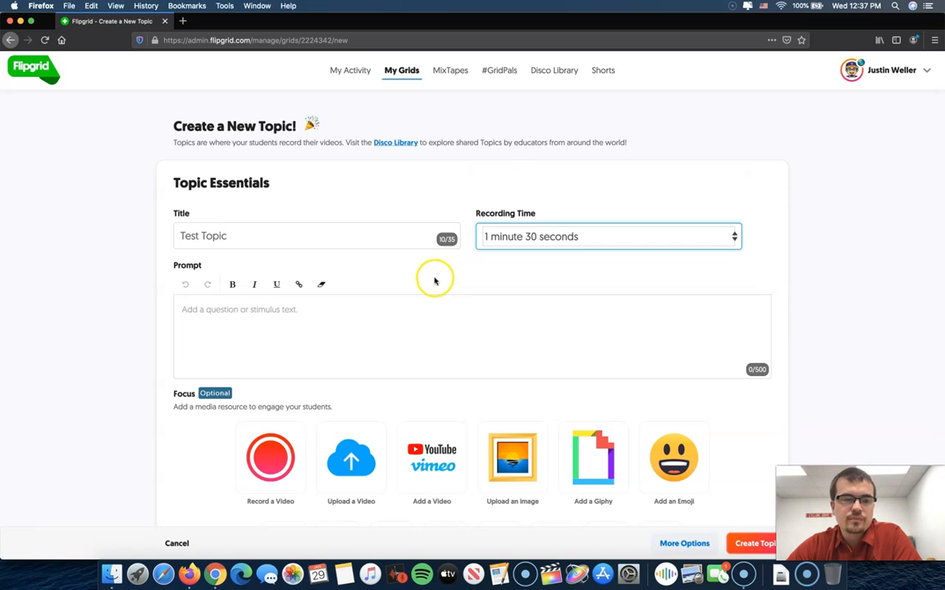
Enter "How do we create our first Flipgrid Topic?" as the topic's prompt.
{"action": "left_click", "coordinate": [296, 326]}
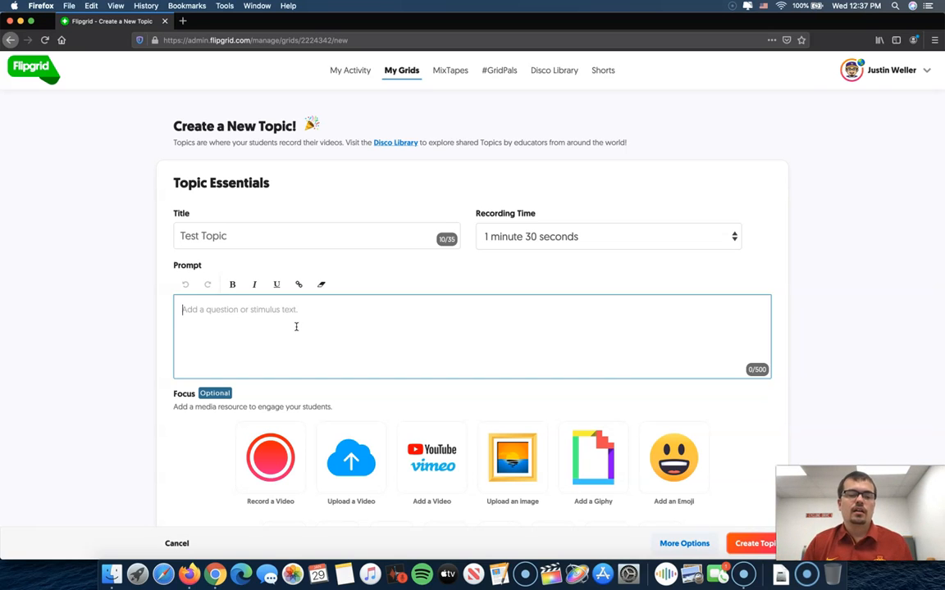
{"action": "left_click", "coordinate": [287, 323]}
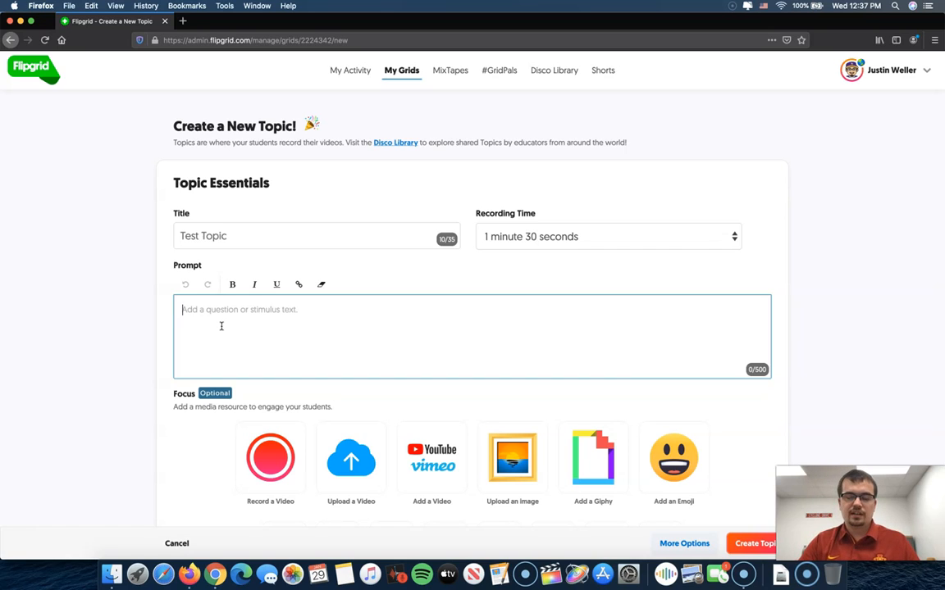
{"action": "type", "text": "How "}
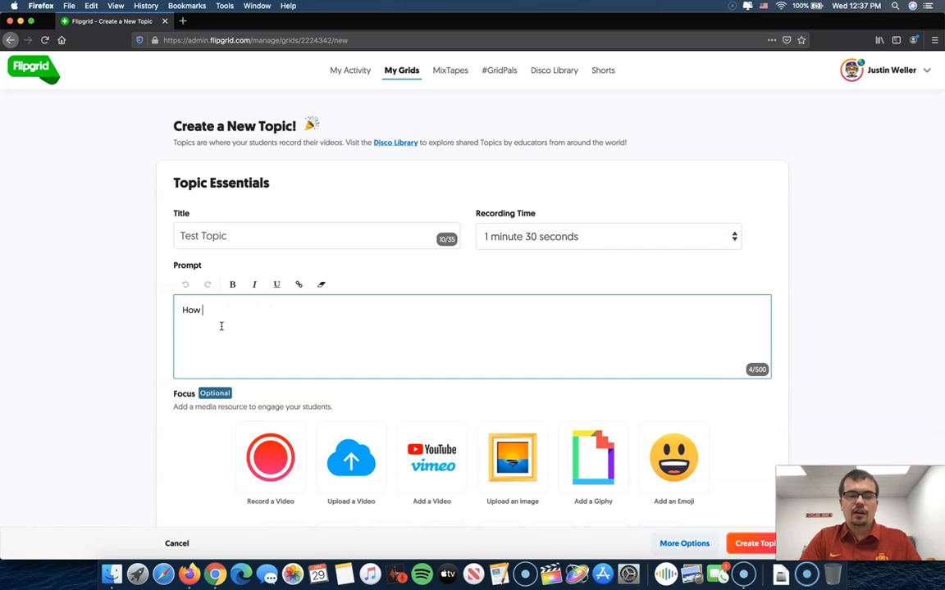
{"action": "type", "text": "do we create"}
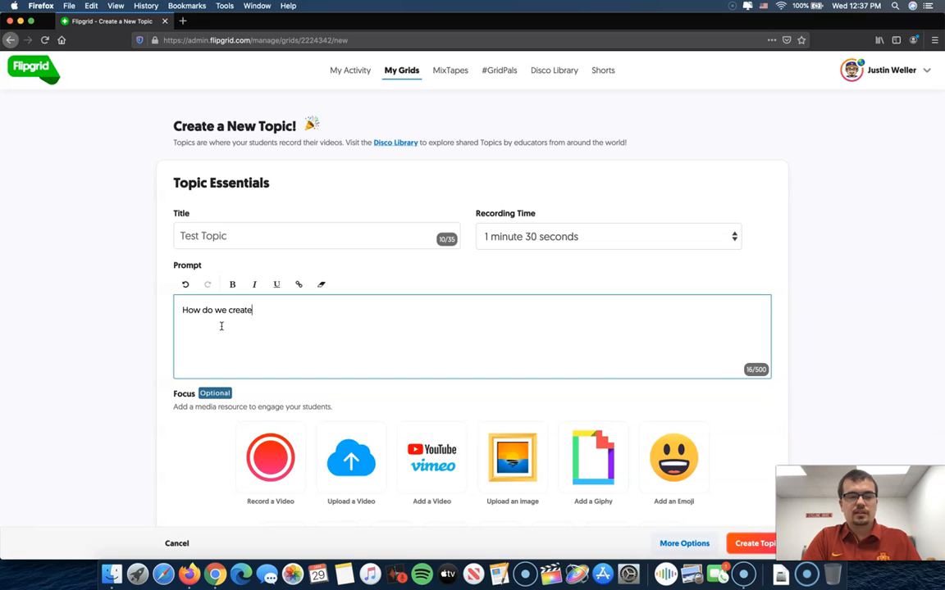
{"action": "type", "text": " our first "}
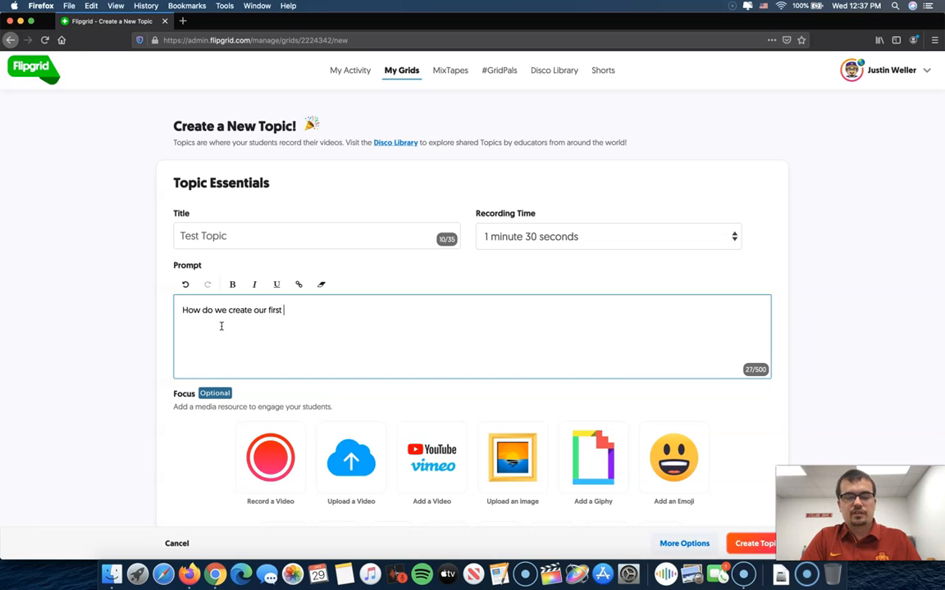
{"action": "type", "text": "Flipgrid "}
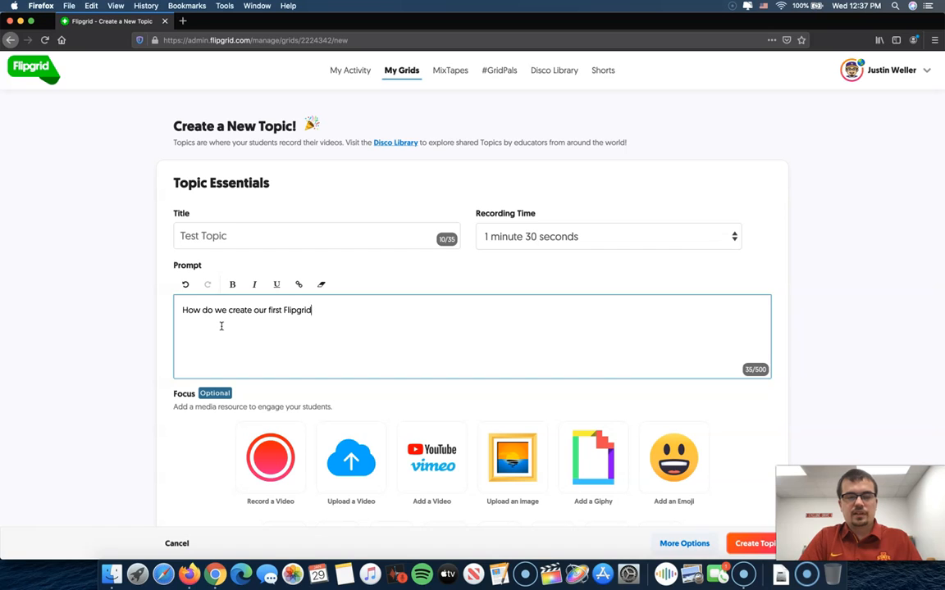
{"action": "type", "text": "Topic?"}
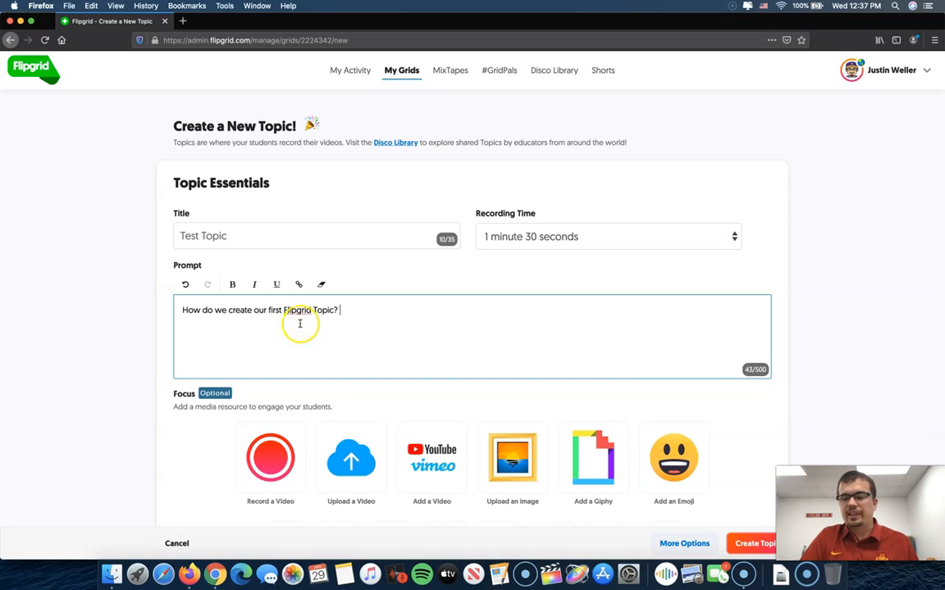
{"action": "left_click", "coordinate": [766, 412]}
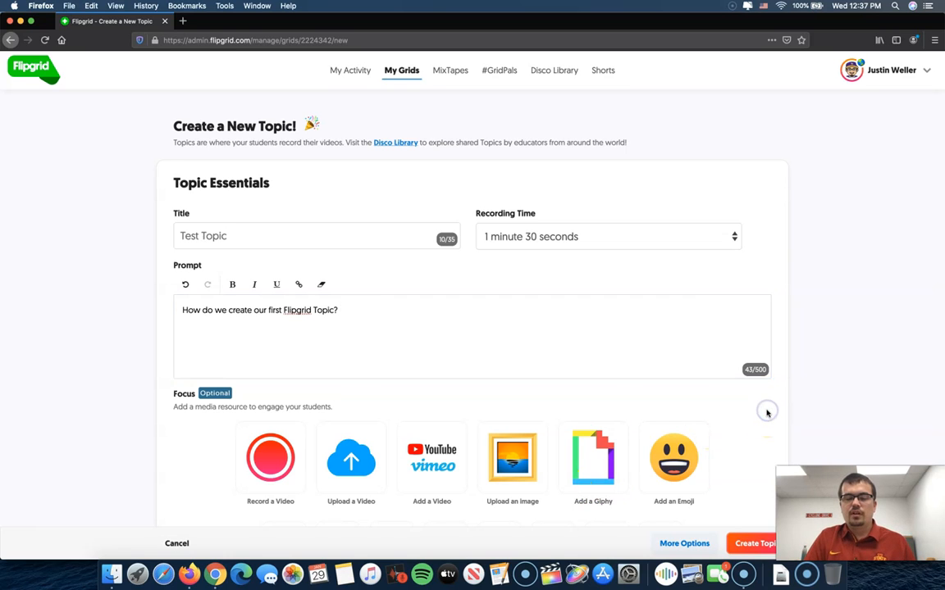
Review the optional Focus media resources for the topic, including the option to add a YouTube or Vimeo video.
{"action": "scroll", "coordinate": [765, 411], "scroll_direction": "down", "scroll_amount": 4}
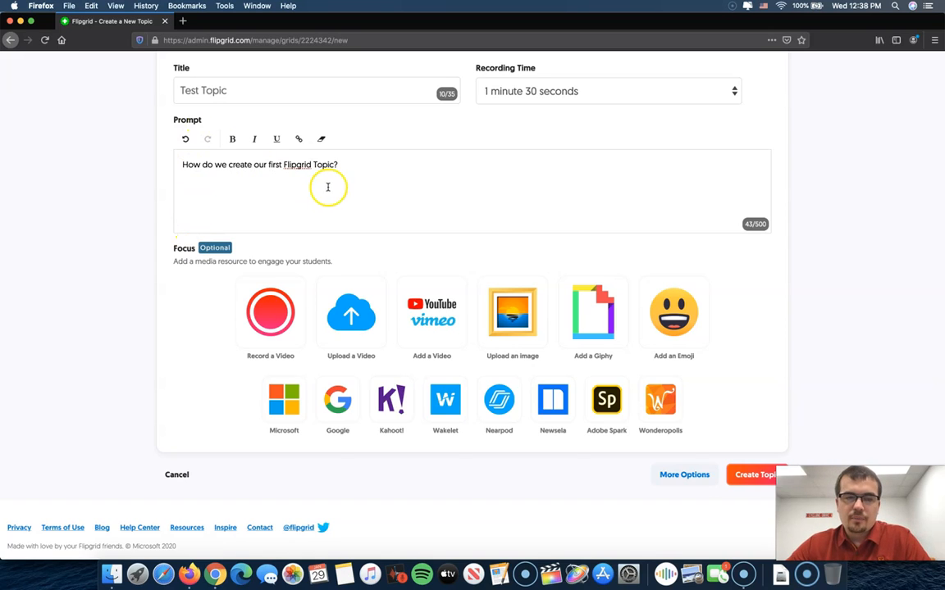
{"action": "left_click", "coordinate": [362, 174]}
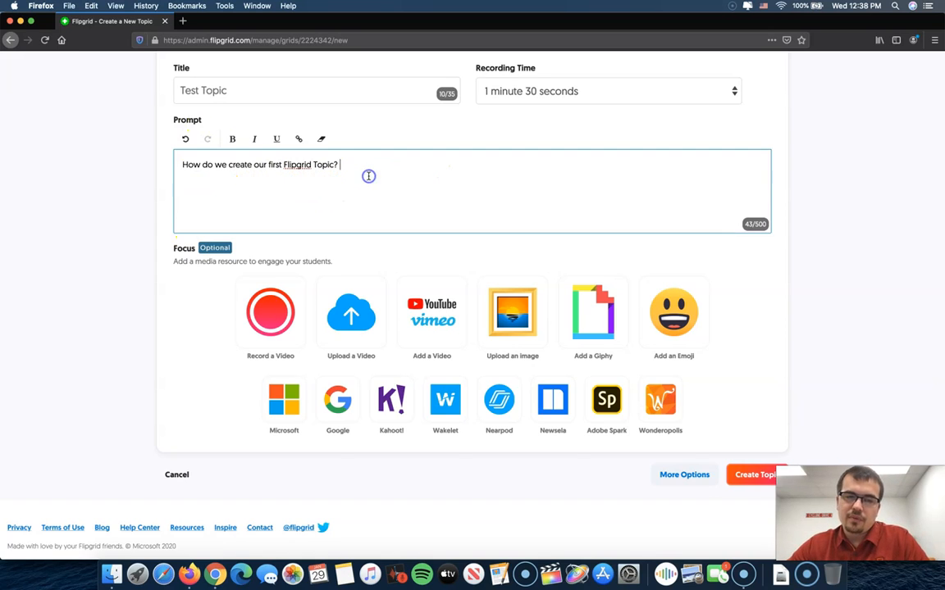
{"action": "scroll", "coordinate": [359, 171], "scroll_direction": "down", "scroll_amount": 1}
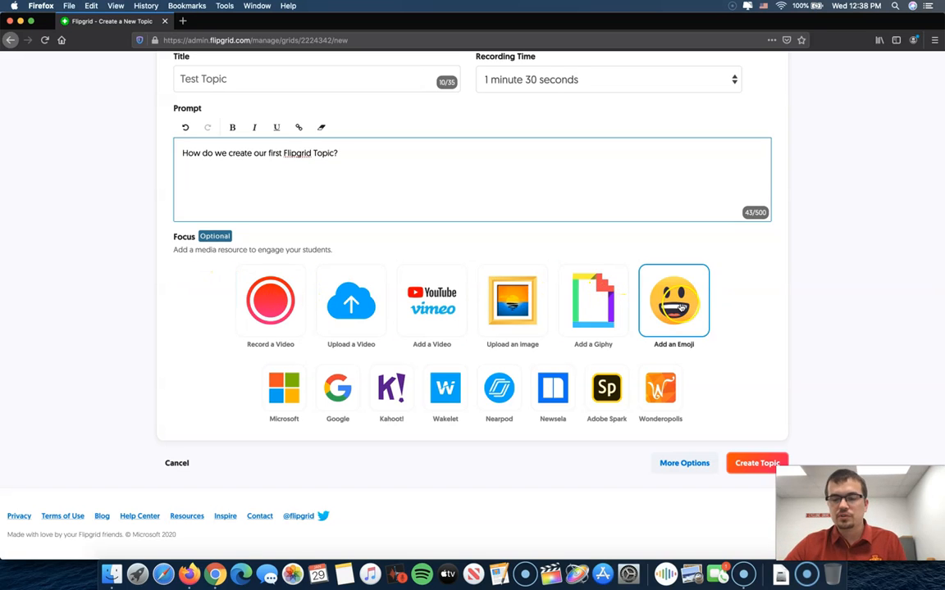
{"action": "left_click", "coordinate": [441, 301]}
{"action": "left_click", "coordinate": [419, 301]}
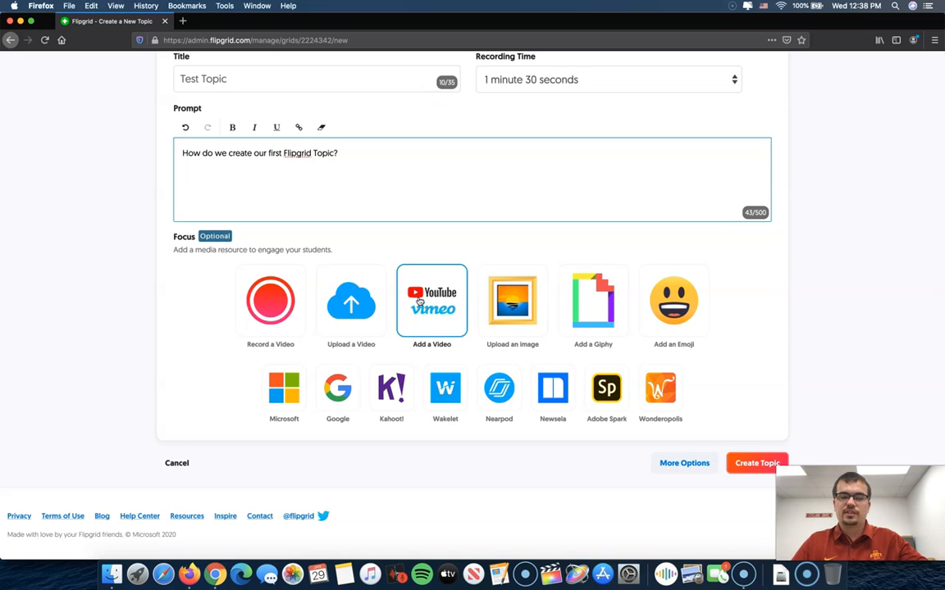
Open the Focus video recorder, allow Firefox to use the camera and microphone, and close the recorder without recording.
{"action": "left_click", "coordinate": [233, 328]}
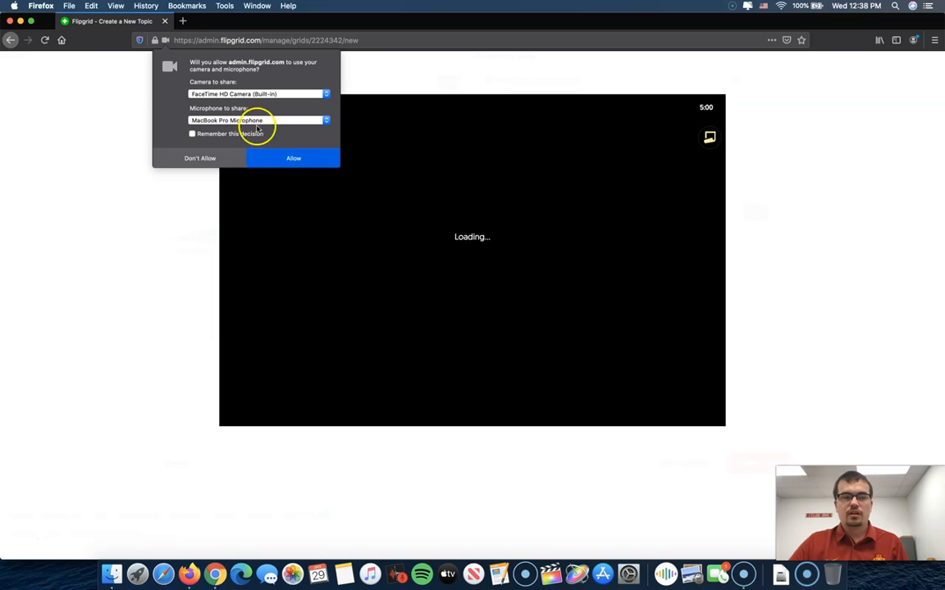
{"action": "left_click", "coordinate": [274, 162]}
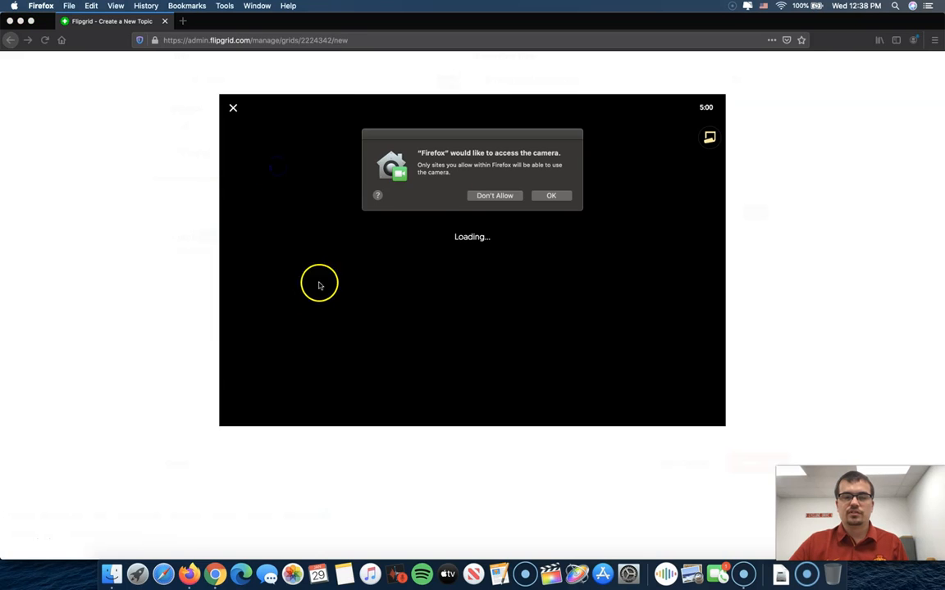
{"action": "left_click", "coordinate": [553, 196]}
{"action": "left_click", "coordinate": [554, 196]}
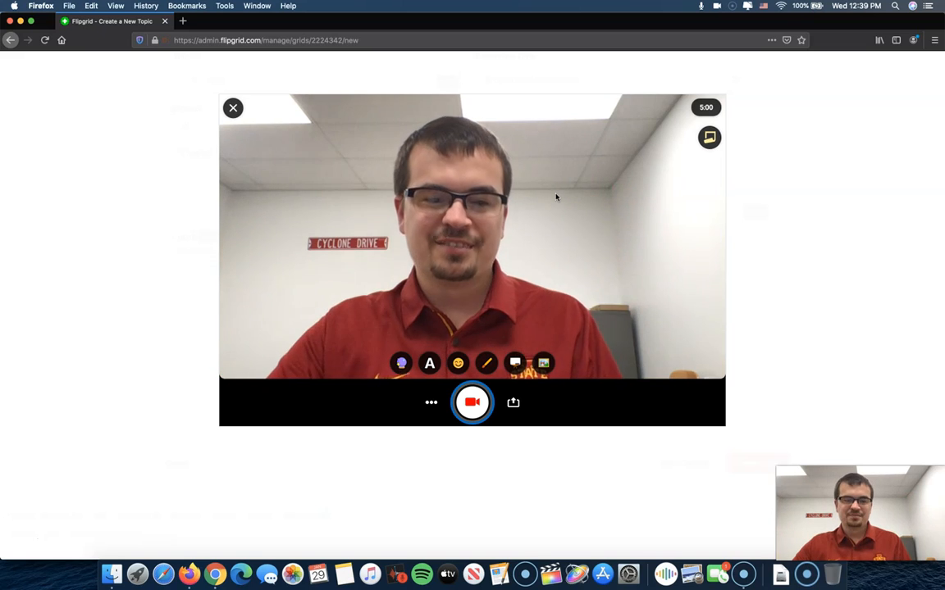
{"action": "left_click", "coordinate": [233, 109]}
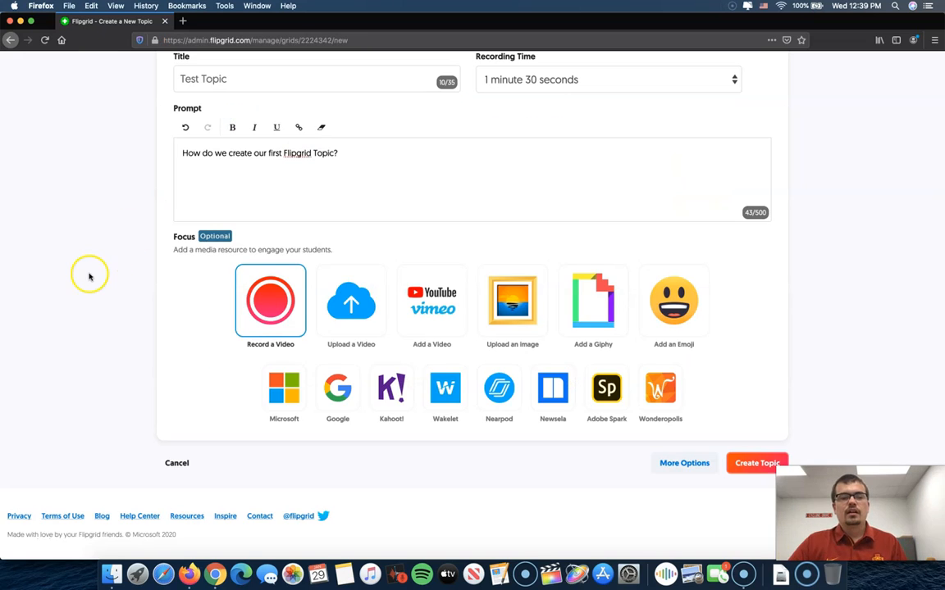
{"action": "scroll", "coordinate": [89, 274], "scroll_direction": "up", "scroll_amount": 2}
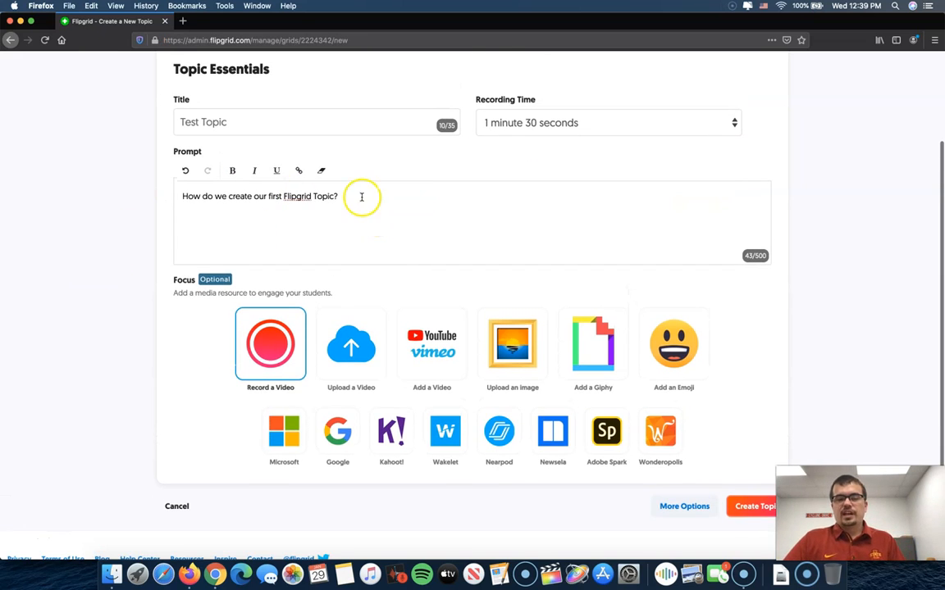
Record a Focus video of a few seconds for the topic with the camera and move on to its preview.
{"action": "left_click", "coordinate": [280, 344]}
{"action": "left_click", "coordinate": [264, 152]}
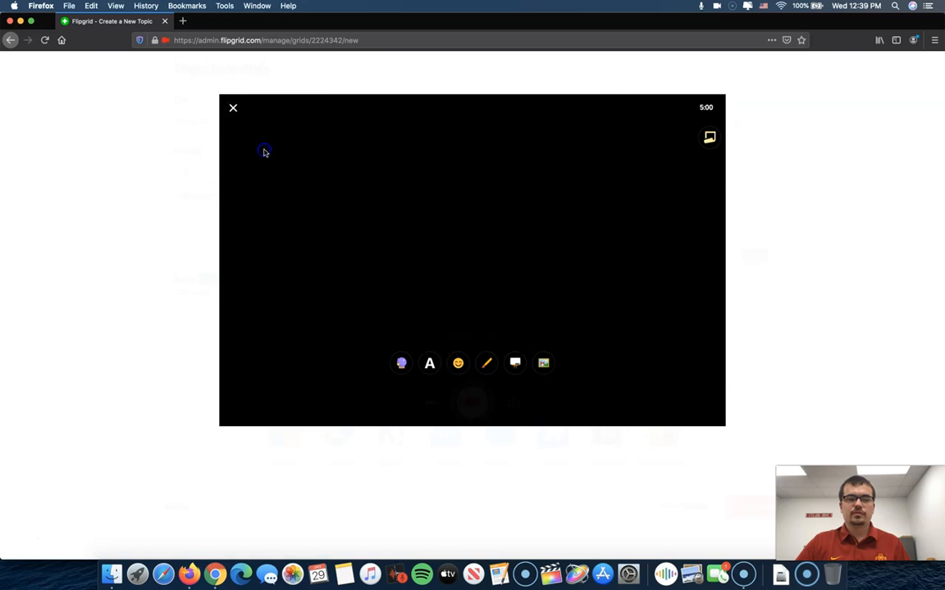
{"action": "left_click", "coordinate": [472, 400]}
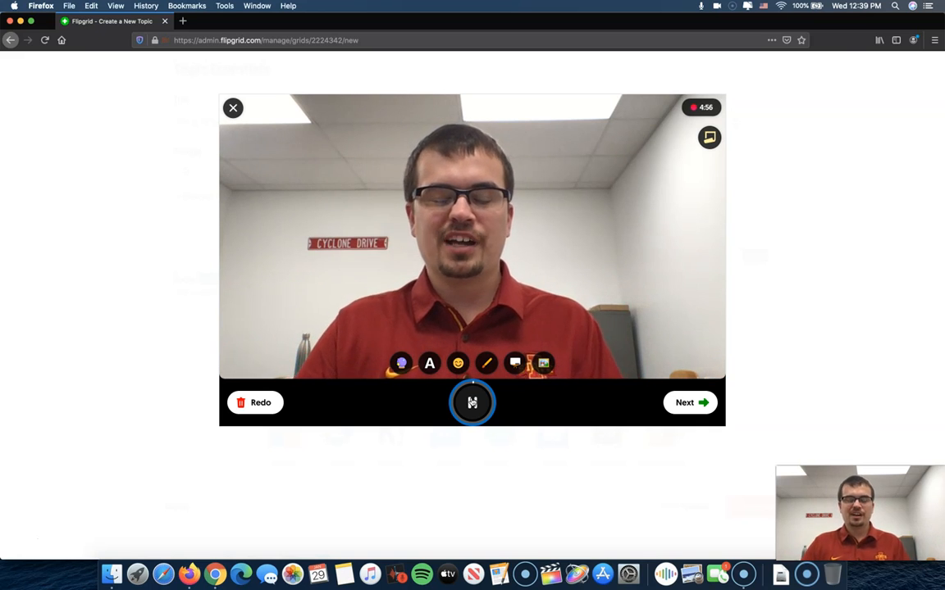
{"action": "left_click", "coordinate": [473, 402]}
{"action": "left_click", "coordinate": [699, 404]}
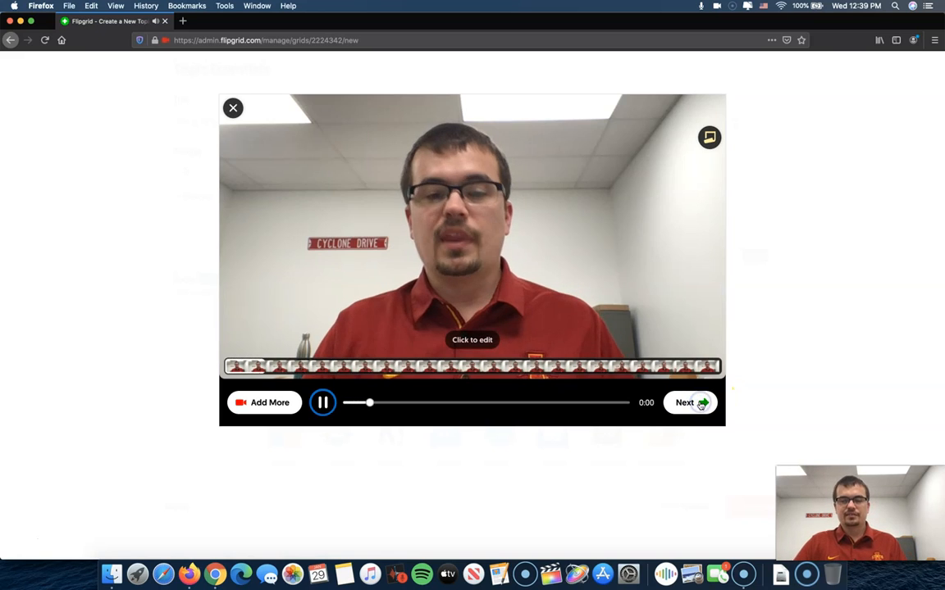
Accept the recorded clip, take a selfie as its cover image, and complete the topic's Focus video.
{"action": "left_click", "coordinate": [697, 403]}
{"action": "left_click", "coordinate": [485, 408]}
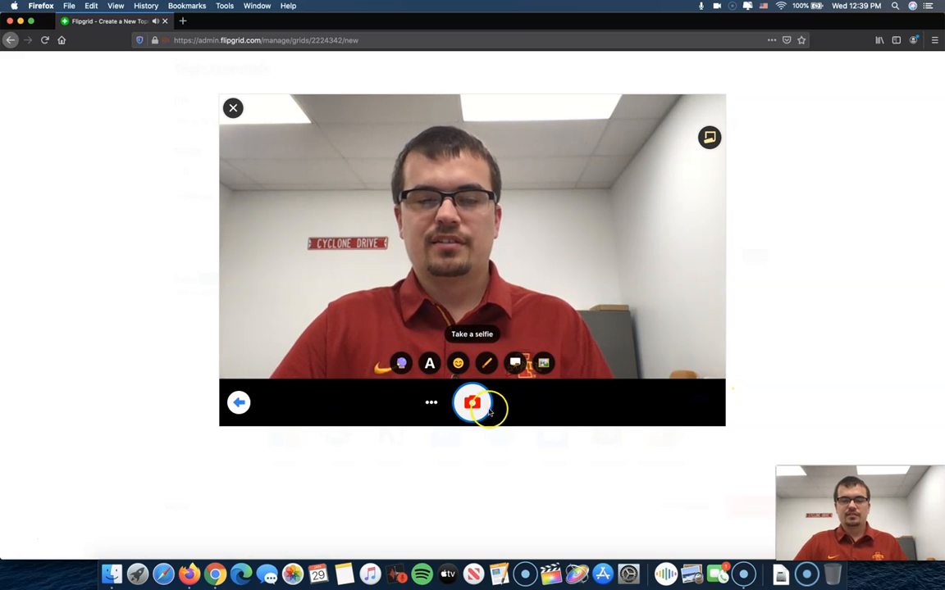
{"action": "left_click", "coordinate": [685, 401]}
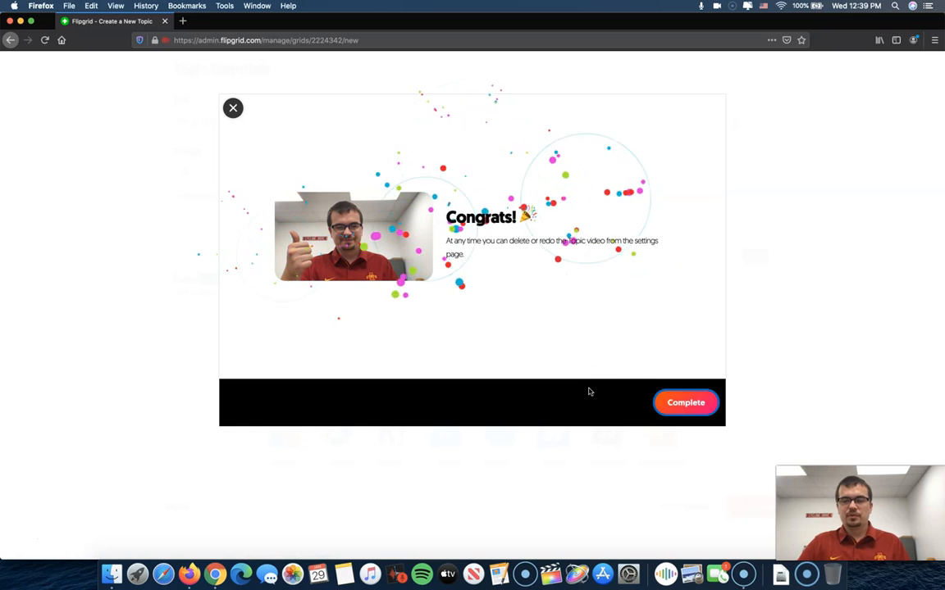
{"action": "left_click", "coordinate": [665, 401]}
Create the topic with its title, prompt and Focus video, and copy its share link.
{"action": "scroll", "coordinate": [398, 304], "scroll_direction": "up", "scroll_amount": 1}
{"action": "scroll", "coordinate": [397, 304], "scroll_direction": "up", "scroll_amount": 2}
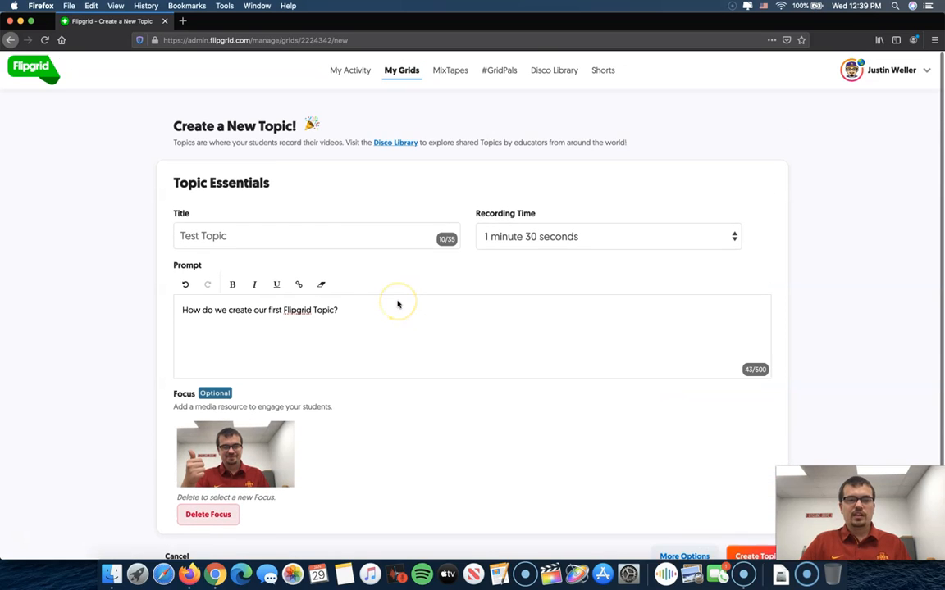
{"action": "scroll", "coordinate": [398, 304], "scroll_direction": "down", "scroll_amount": 2}
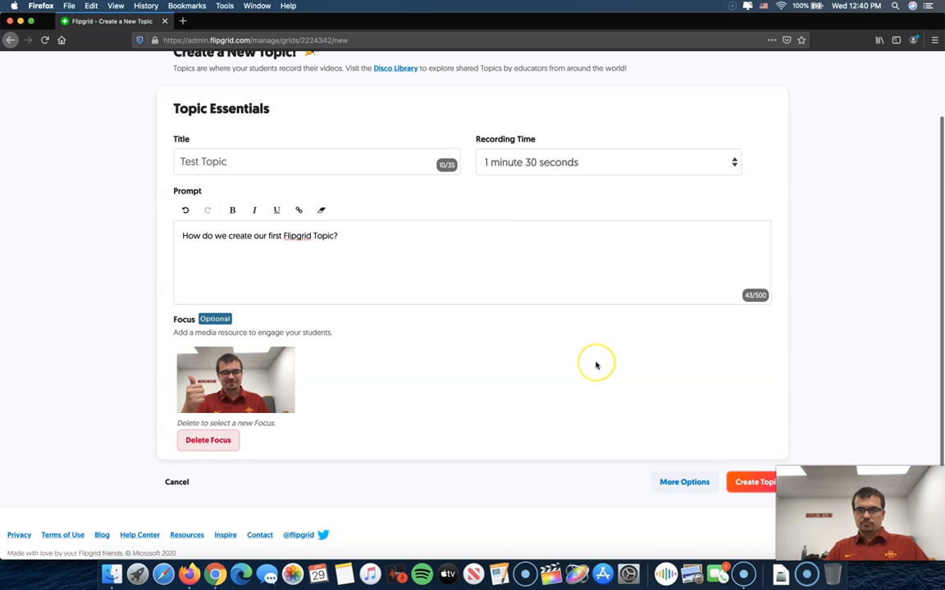
{"action": "scroll", "coordinate": [594, 363], "scroll_direction": "down", "scroll_amount": 1}
{"action": "scroll", "coordinate": [594, 364], "scroll_direction": "down", "scroll_amount": 1}
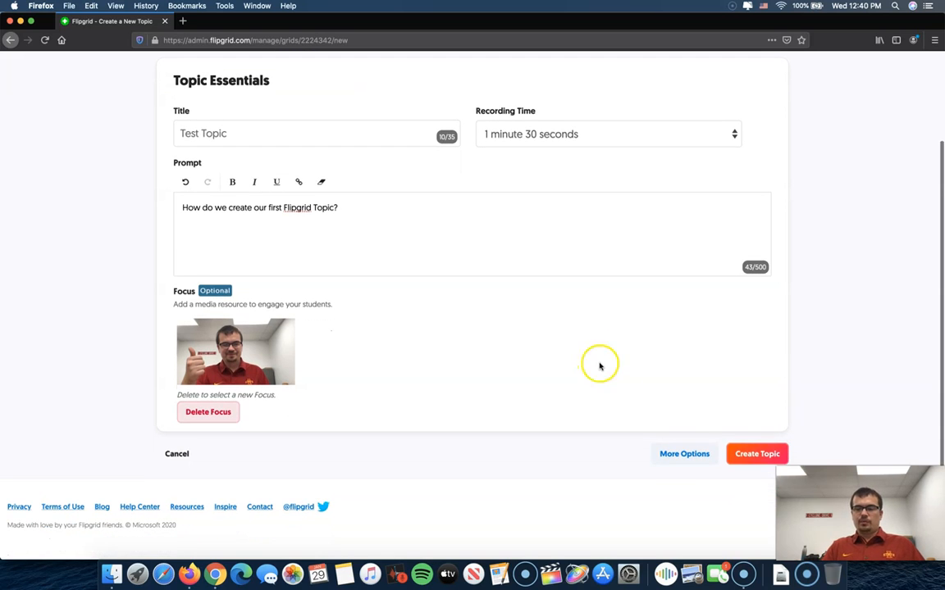
{"action": "left_click", "coordinate": [752, 452]}
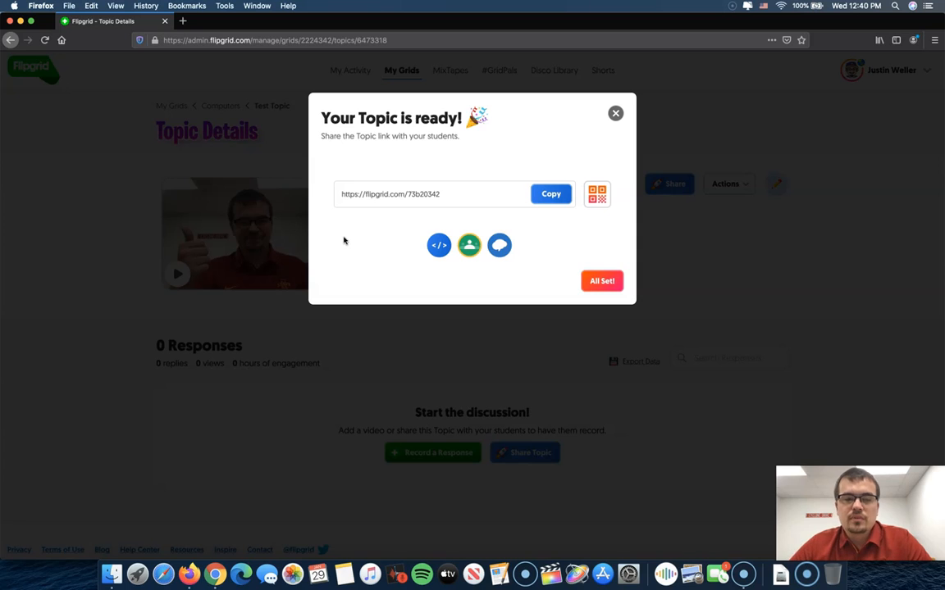
{"action": "left_click", "coordinate": [552, 197]}
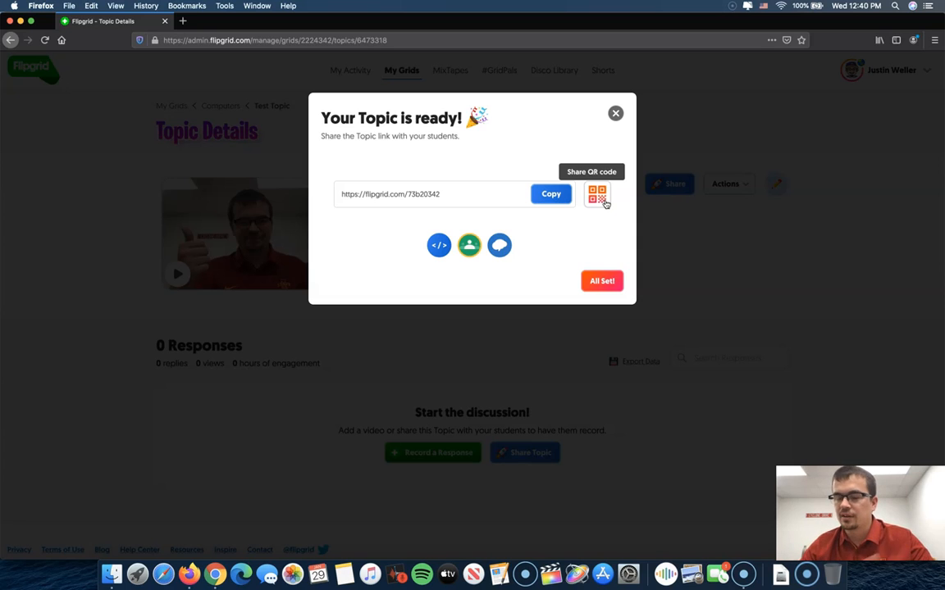
{"action": "left_click", "coordinate": [515, 201]}
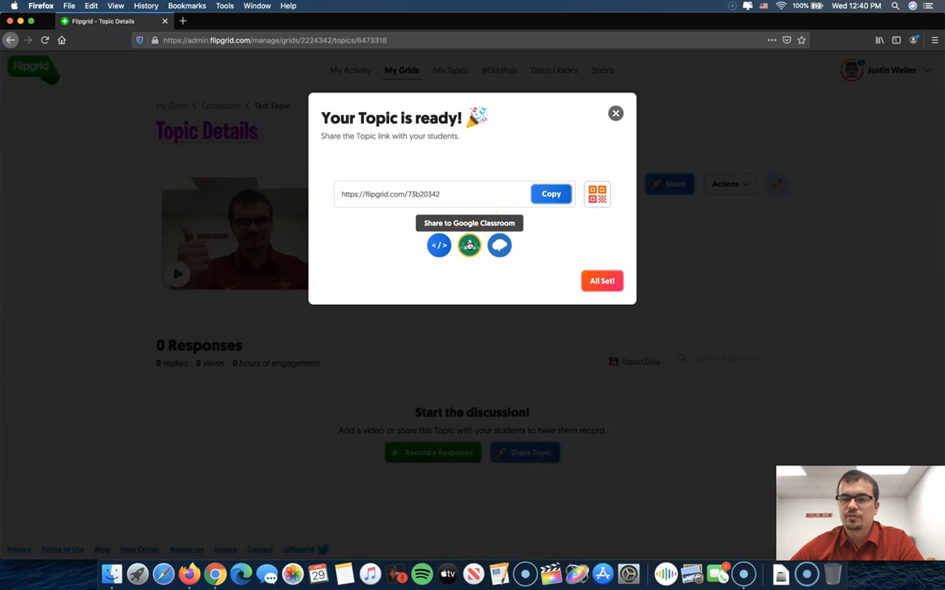
Review the Google Classroom sharing actions for the 5th Grade class, and close the sharing window without posting.
{"action": "left_click", "coordinate": [469, 244]}
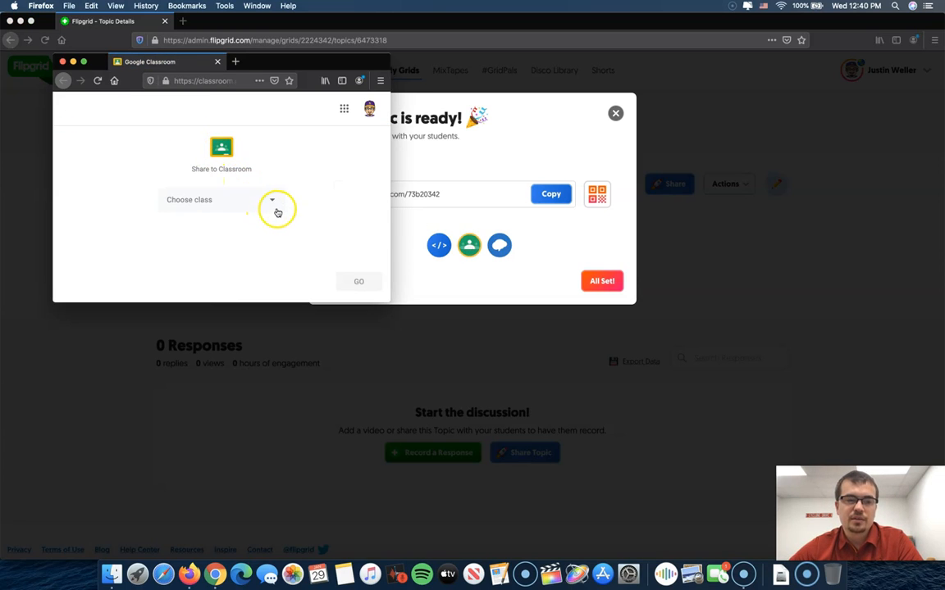
{"action": "left_click", "coordinate": [275, 206]}
{"action": "left_click", "coordinate": [255, 182]}
{"action": "left_click", "coordinate": [255, 182]}
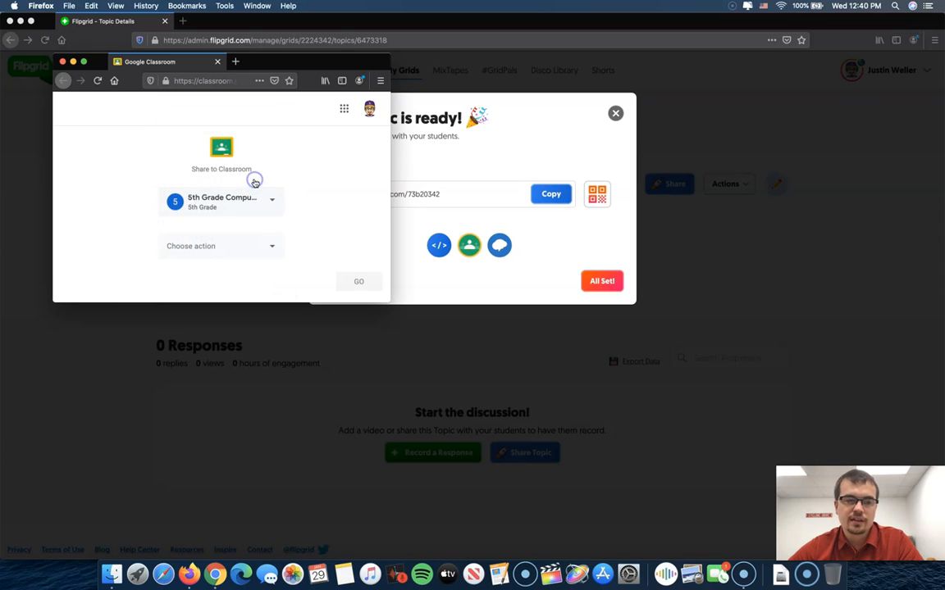
{"action": "left_click", "coordinate": [265, 240]}
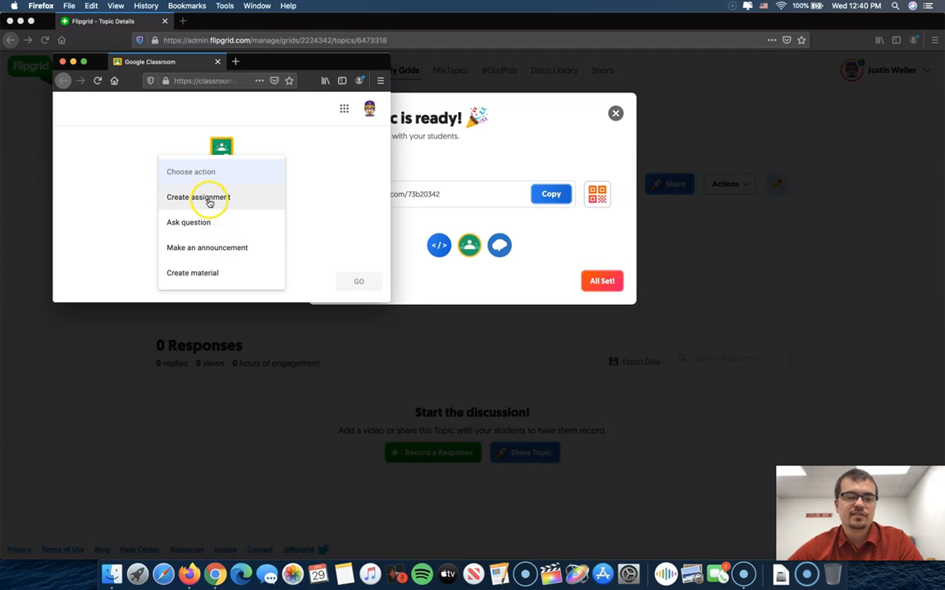
{"action": "left_click", "coordinate": [304, 191]}
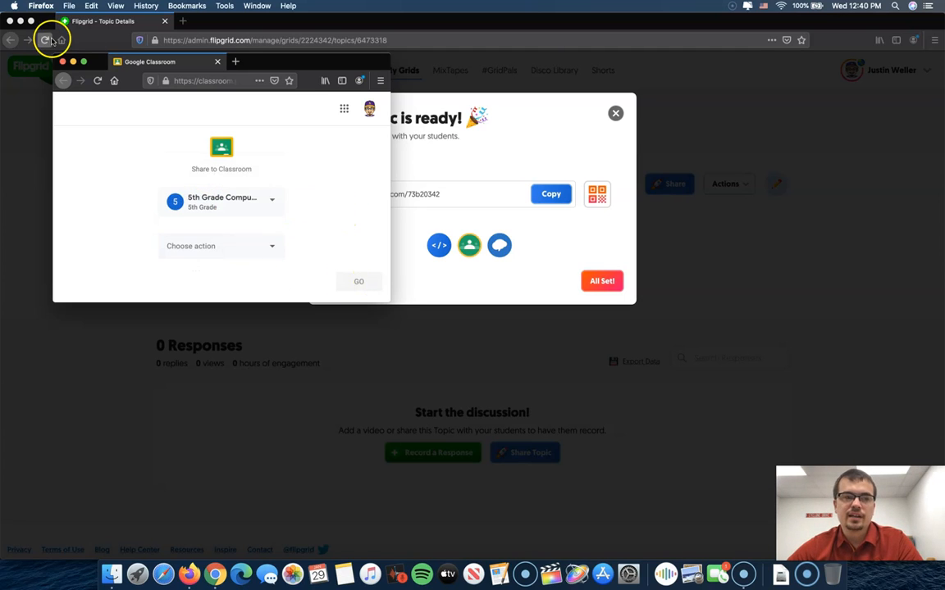
{"action": "left_click", "coordinate": [62, 61]}
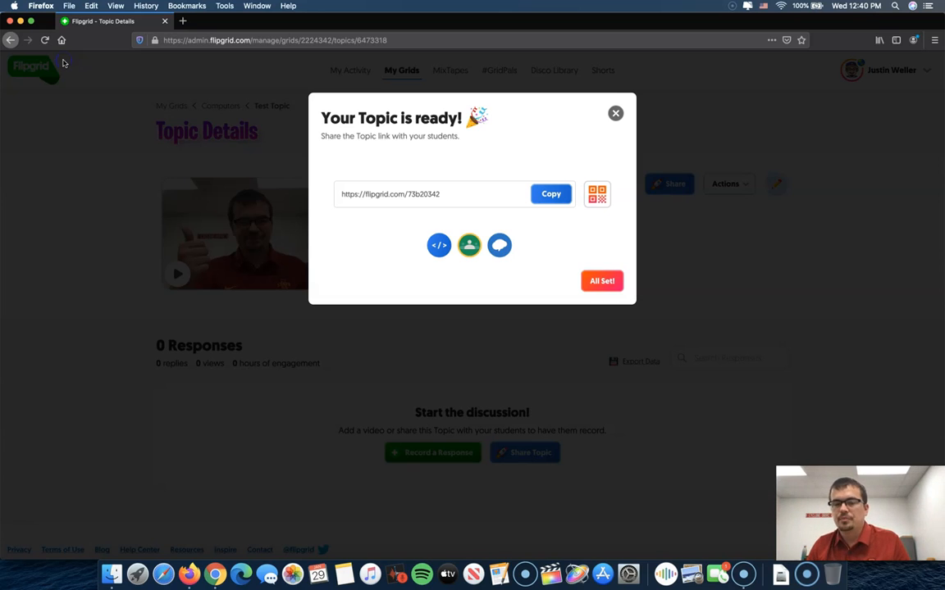
Finish the topic sharing dialog and look over the Test Topic details page.
{"action": "left_click", "coordinate": [592, 282]}
{"action": "left_click", "coordinate": [504, 310]}
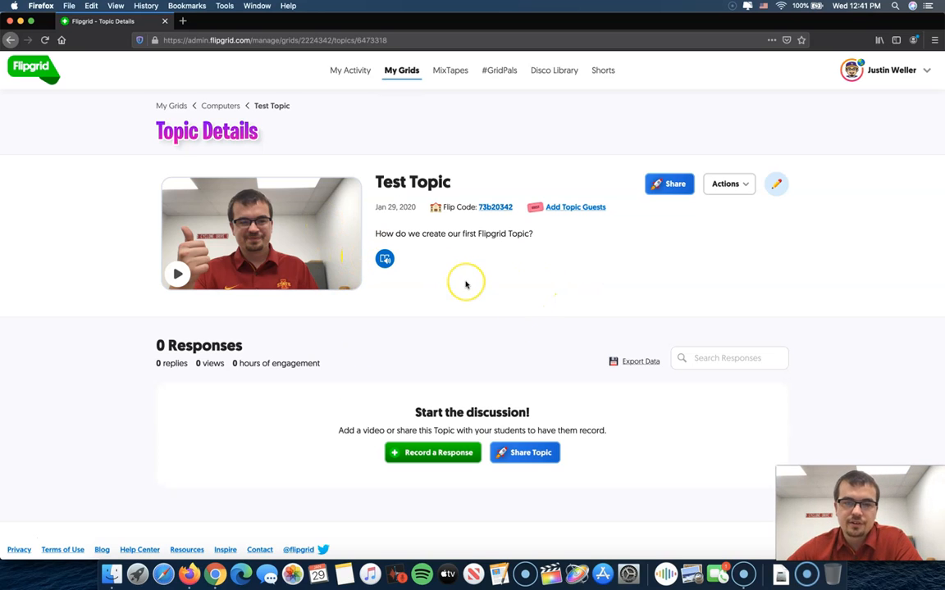
{"action": "scroll", "coordinate": [466, 284], "scroll_direction": "down", "scroll_amount": 1}
{"action": "scroll", "coordinate": [465, 285], "scroll_direction": "up", "scroll_amount": 1}
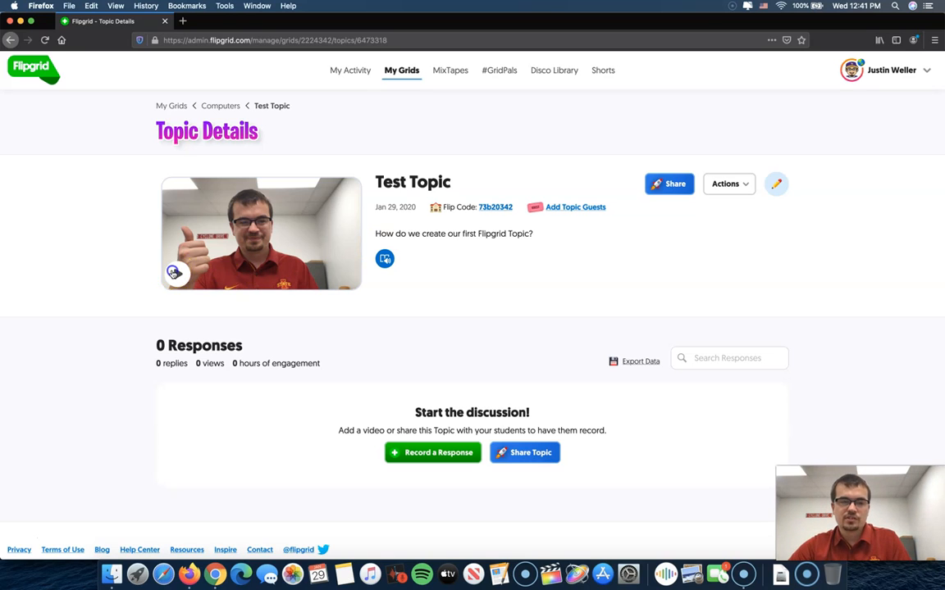
Try to play the topic's Focus video, close the player, and examine the Responses area.
{"action": "left_click", "coordinate": [173, 274]}
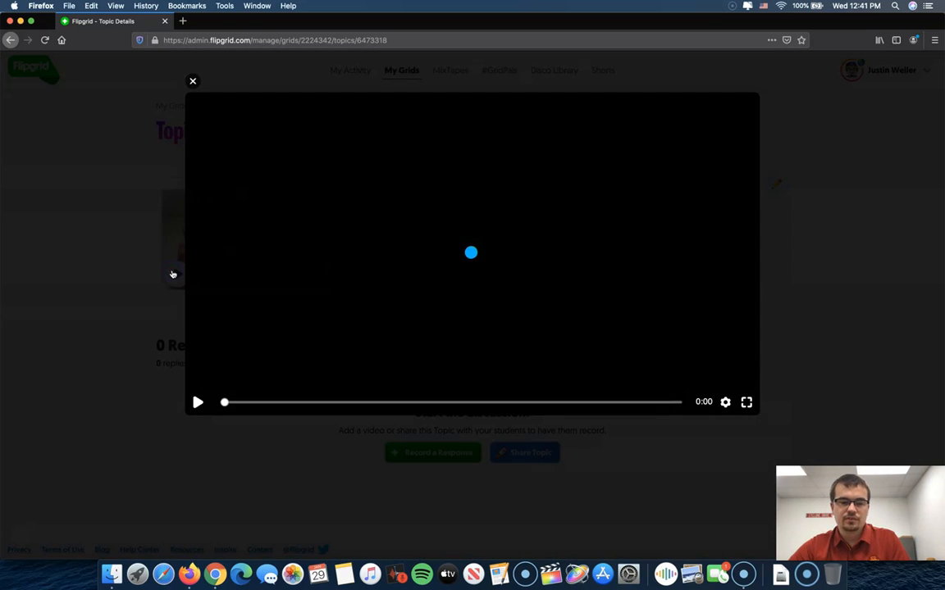
{"action": "left_click", "coordinate": [226, 319]}
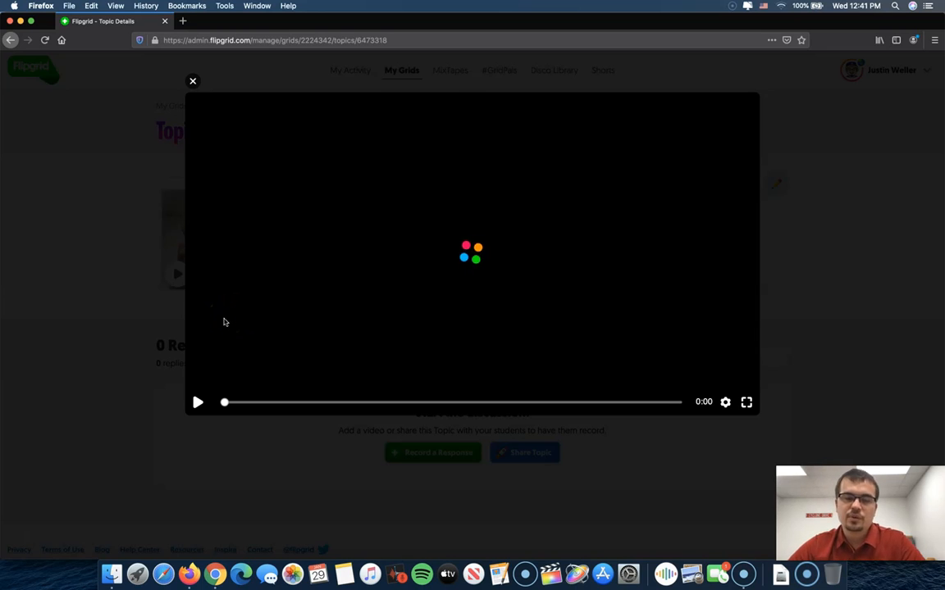
{"action": "left_click", "coordinate": [192, 81]}
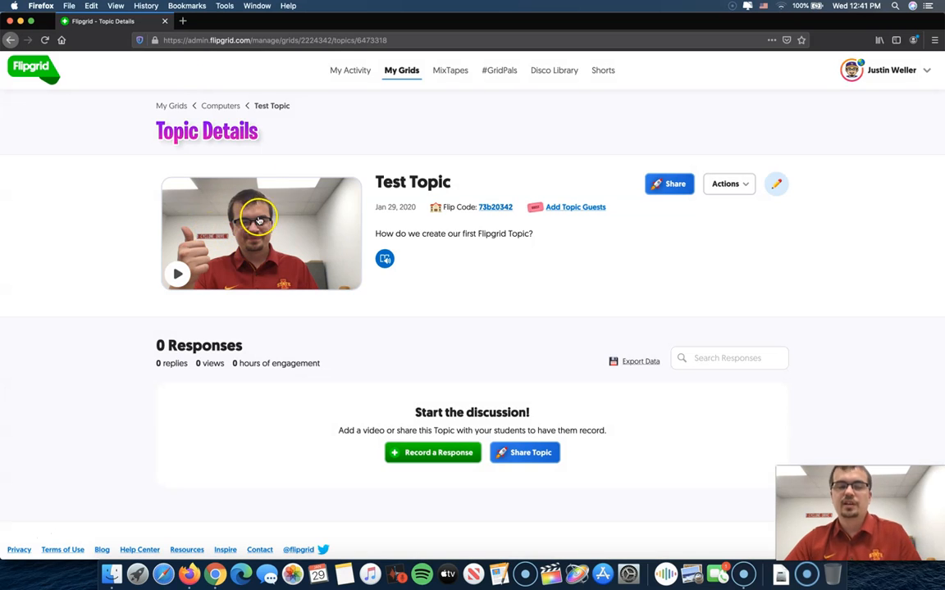
{"action": "left_click", "coordinate": [256, 264]}
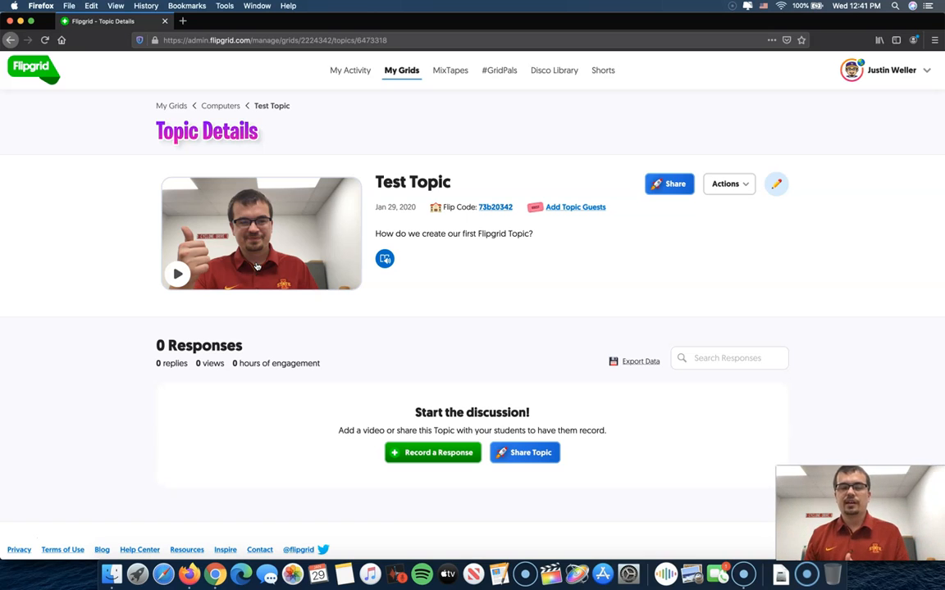
{"action": "scroll", "coordinate": [353, 394], "scroll_direction": "down", "scroll_amount": 1}
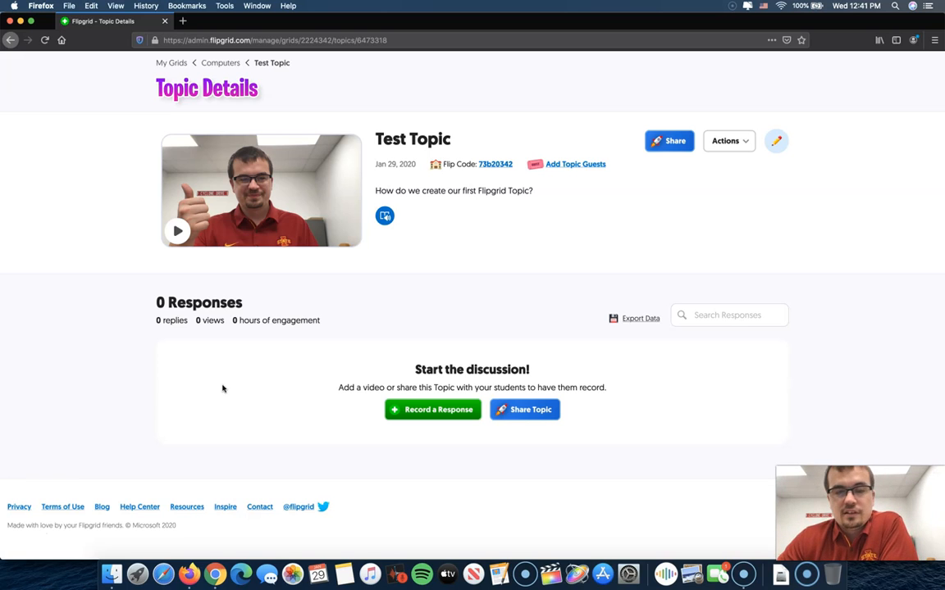
{"action": "scroll", "coordinate": [222, 388], "scroll_direction": "up", "scroll_amount": 3}
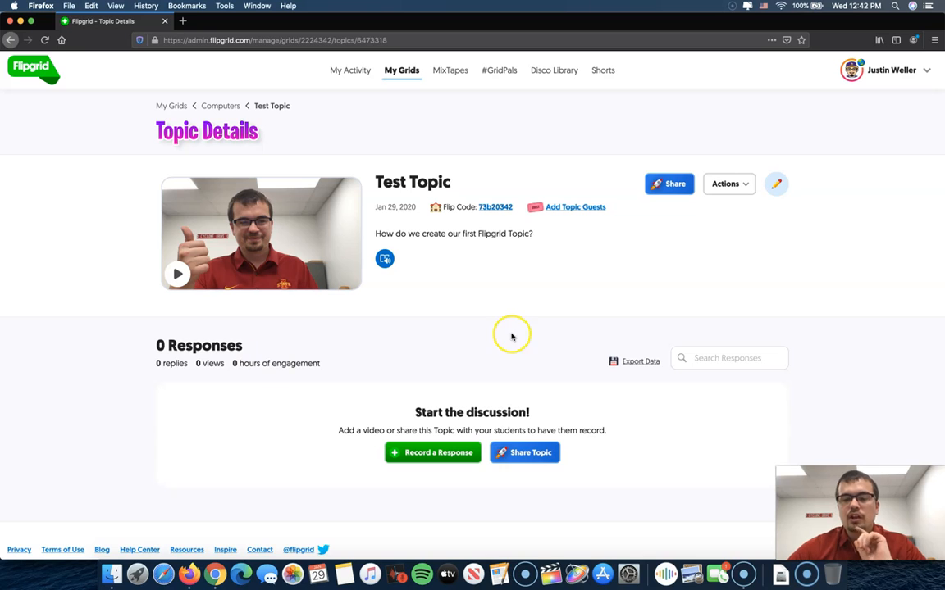
Open Test Topic for editing and review its tip, attachment and status settings, including Video Moderation.
{"action": "left_click", "coordinate": [747, 184]}
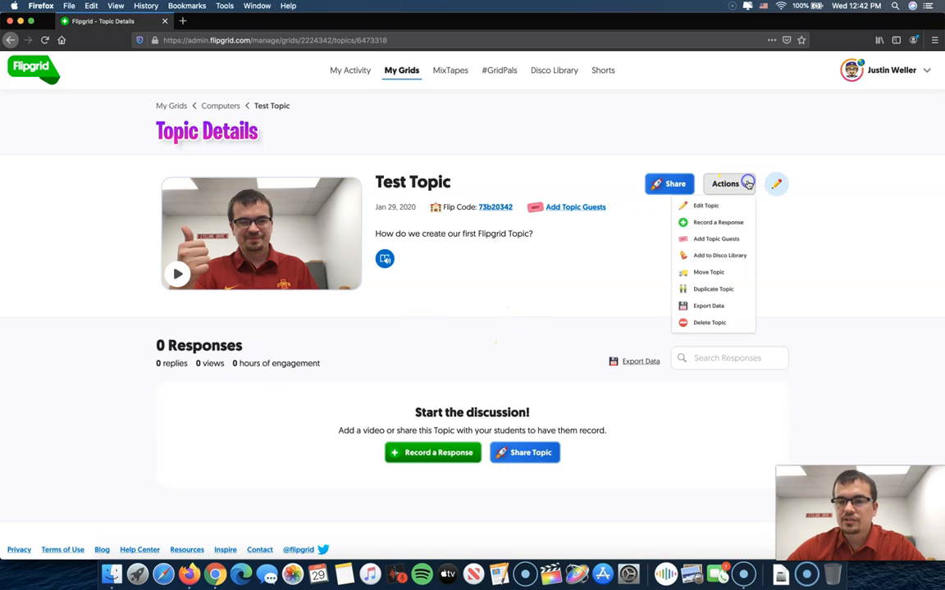
{"action": "left_click", "coordinate": [707, 209]}
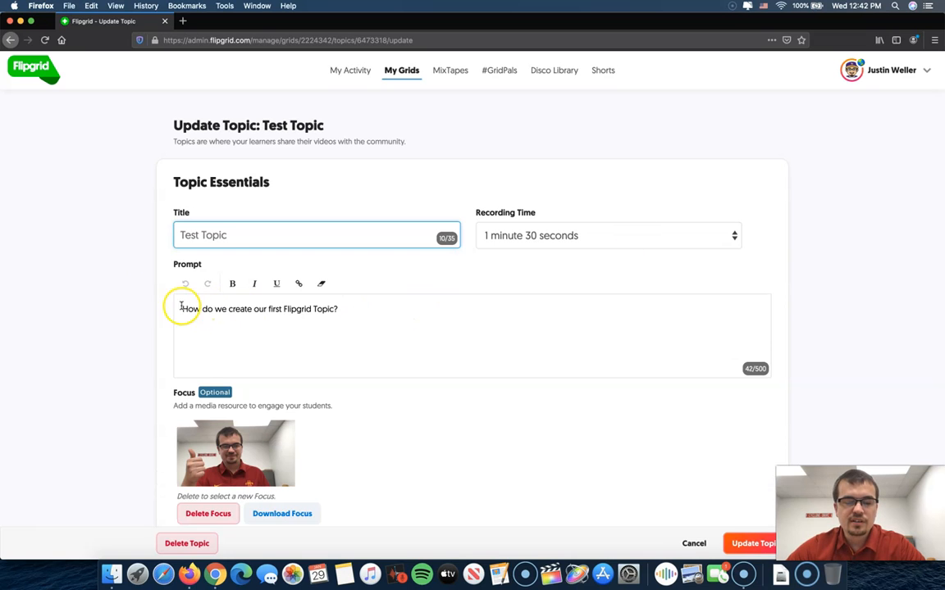
{"action": "scroll", "coordinate": [131, 296], "scroll_direction": "down", "scroll_amount": 4}
{"action": "scroll", "coordinate": [134, 298], "scroll_direction": "down", "scroll_amount": 7}
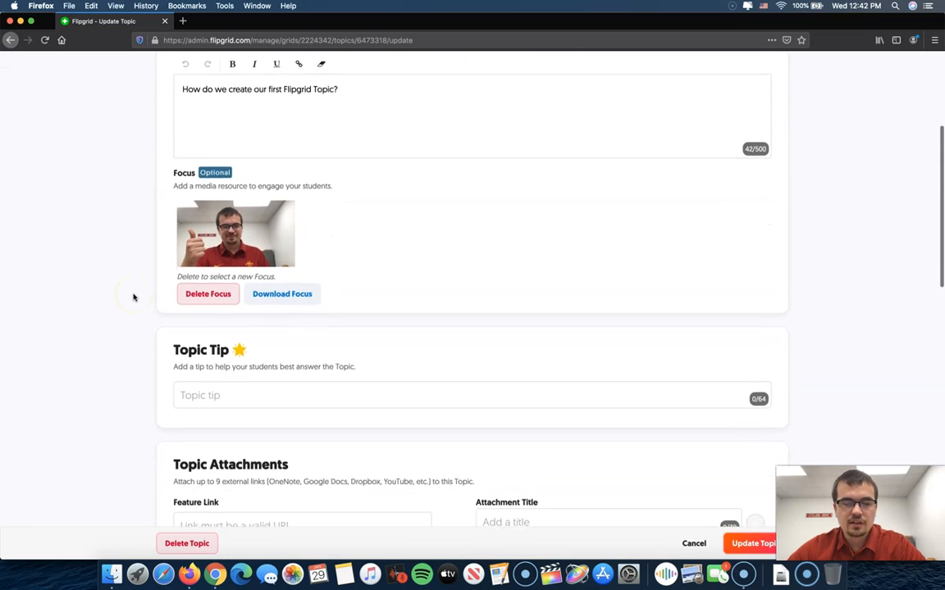
{"action": "scroll", "coordinate": [134, 297], "scroll_direction": "down", "scroll_amount": 5}
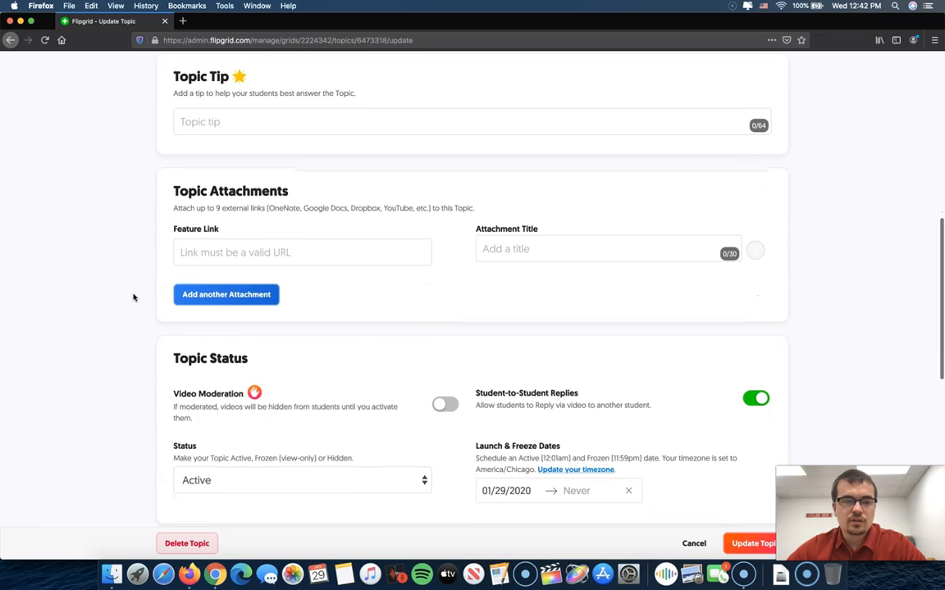
{"action": "scroll", "coordinate": [133, 269], "scroll_direction": "down", "scroll_amount": 3}
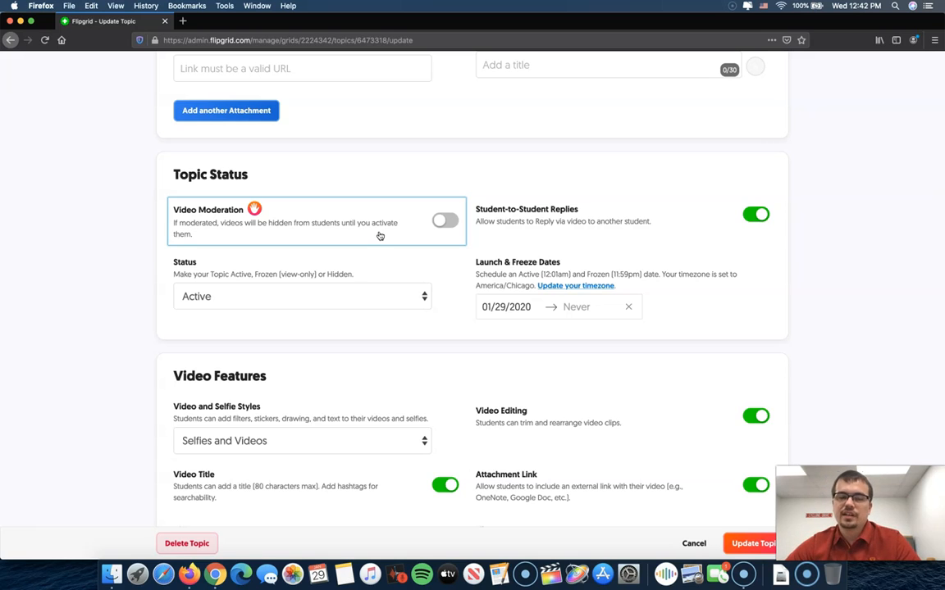
{"action": "left_click", "coordinate": [362, 227]}
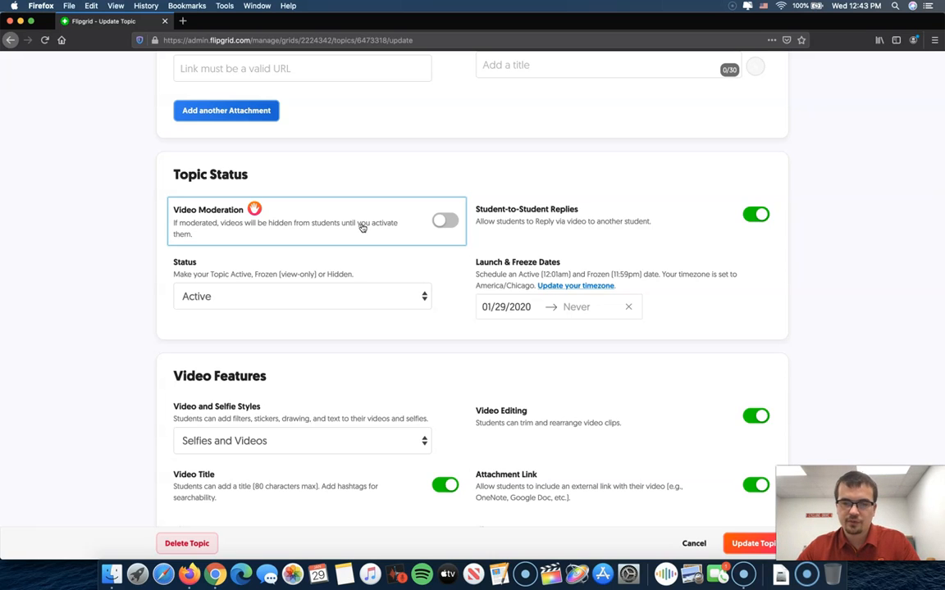
Turn Video Moderation on and back off, and review the topic's Status choices, keeping it Active.
{"action": "left_click", "coordinate": [447, 221]}
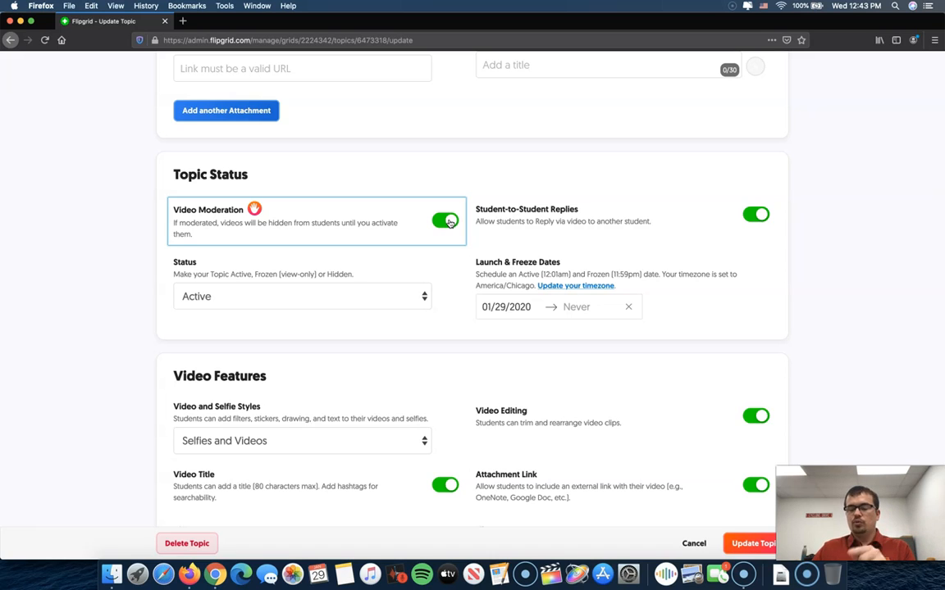
{"action": "left_click", "coordinate": [364, 169]}
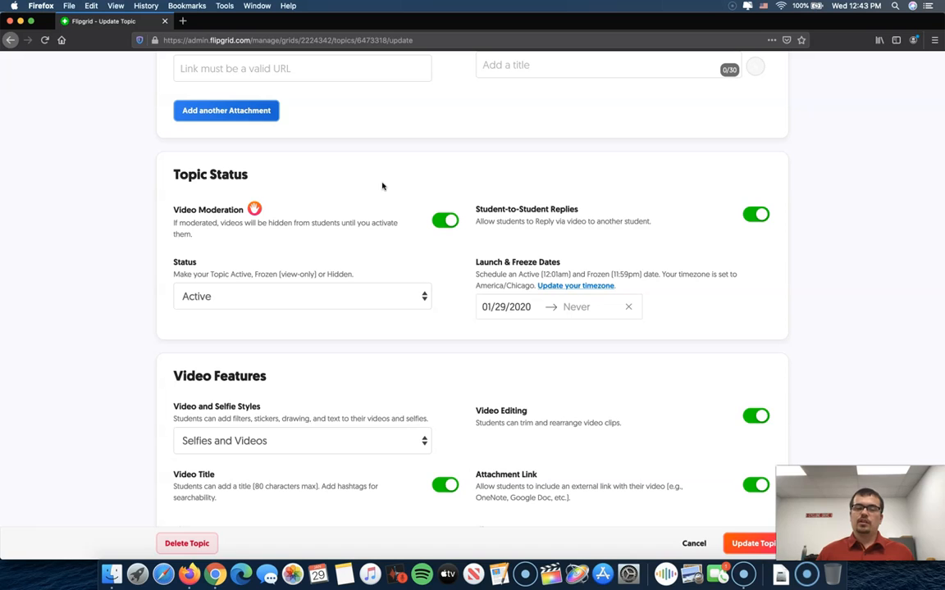
{"action": "left_click", "coordinate": [443, 217]}
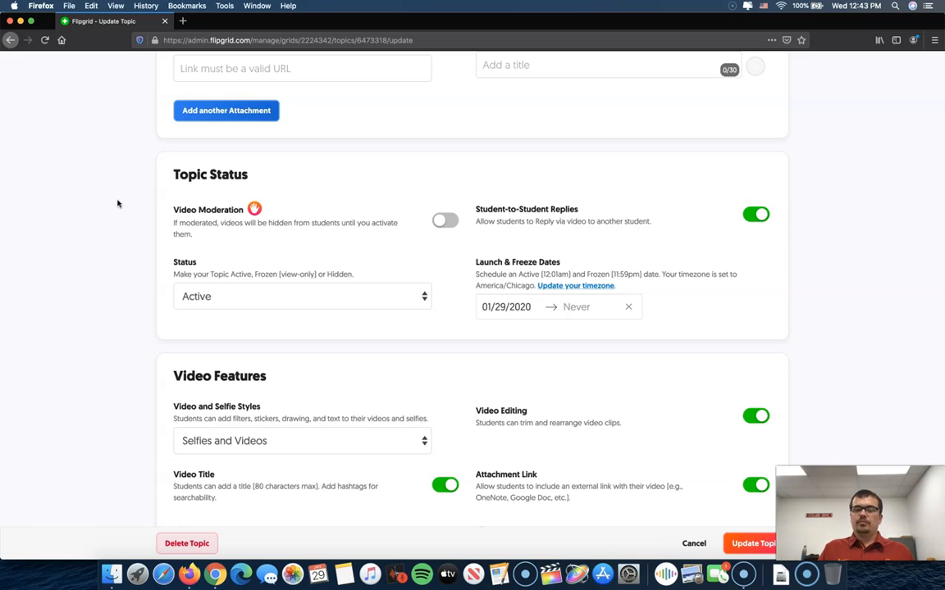
{"action": "left_click", "coordinate": [270, 292]}
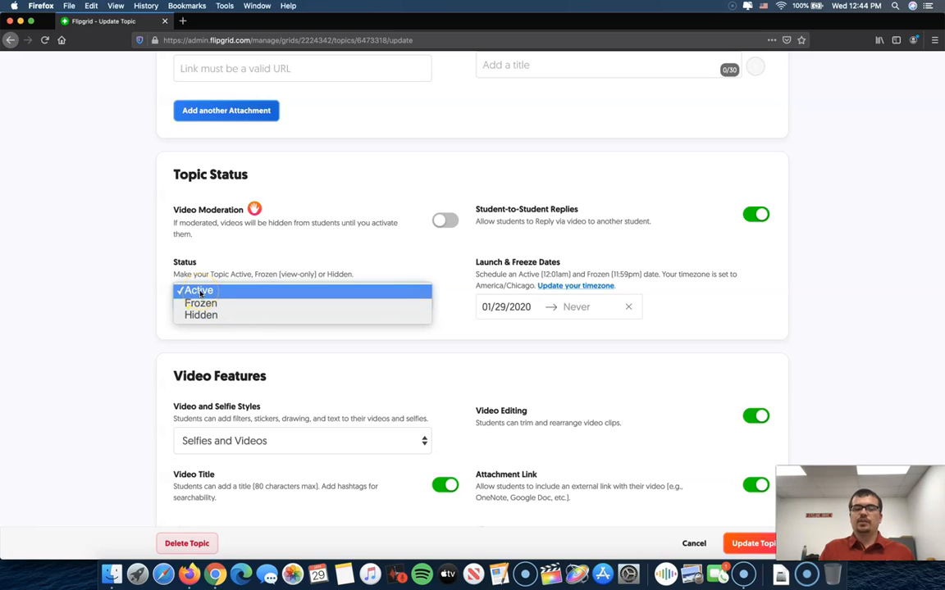
{"action": "left_click", "coordinate": [151, 295]}
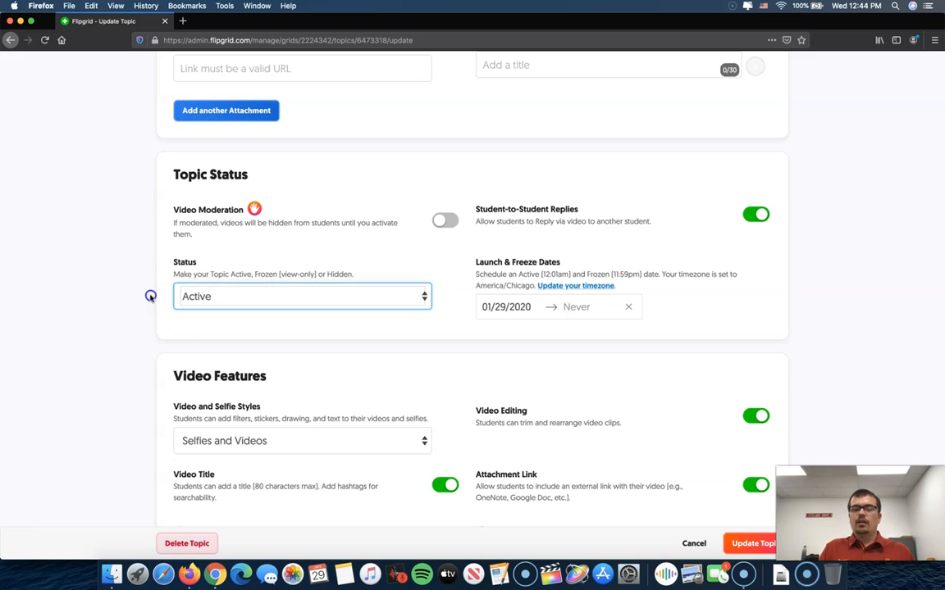
Schedule the topic with a launch date of 02/04/2020 and a freeze date of 02/05/2020.
{"action": "left_click", "coordinate": [525, 316]}
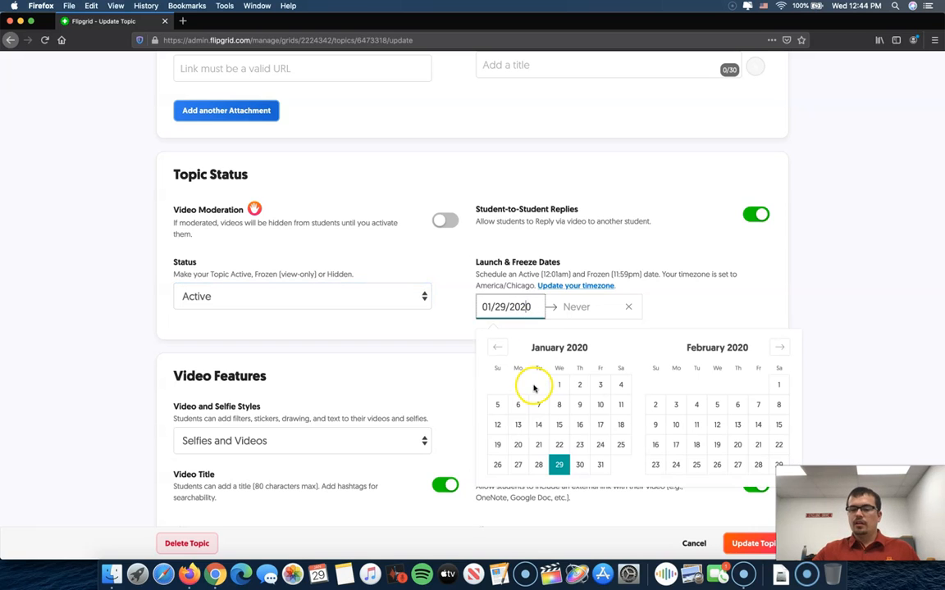
{"action": "left_click", "coordinate": [694, 404]}
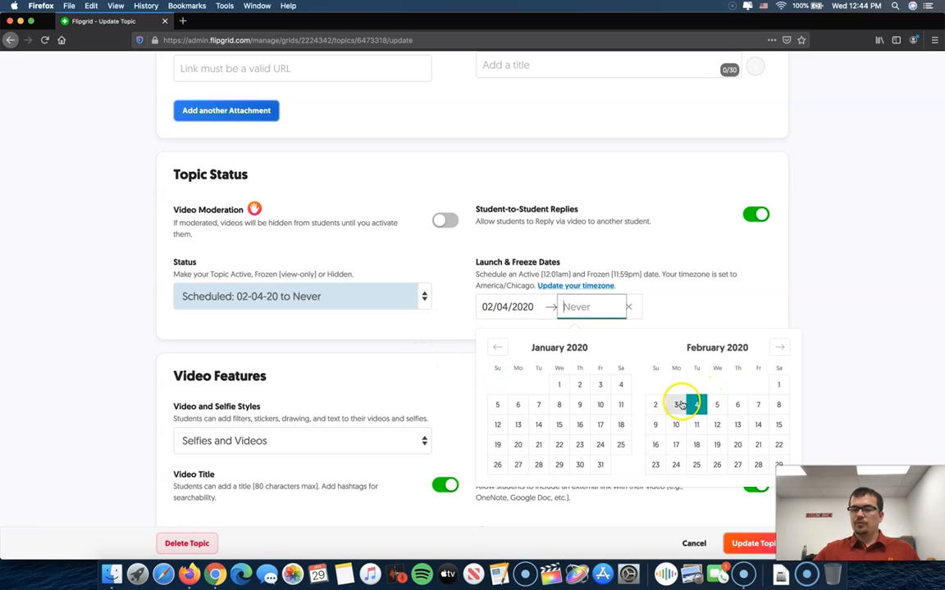
{"action": "left_click", "coordinate": [675, 287]}
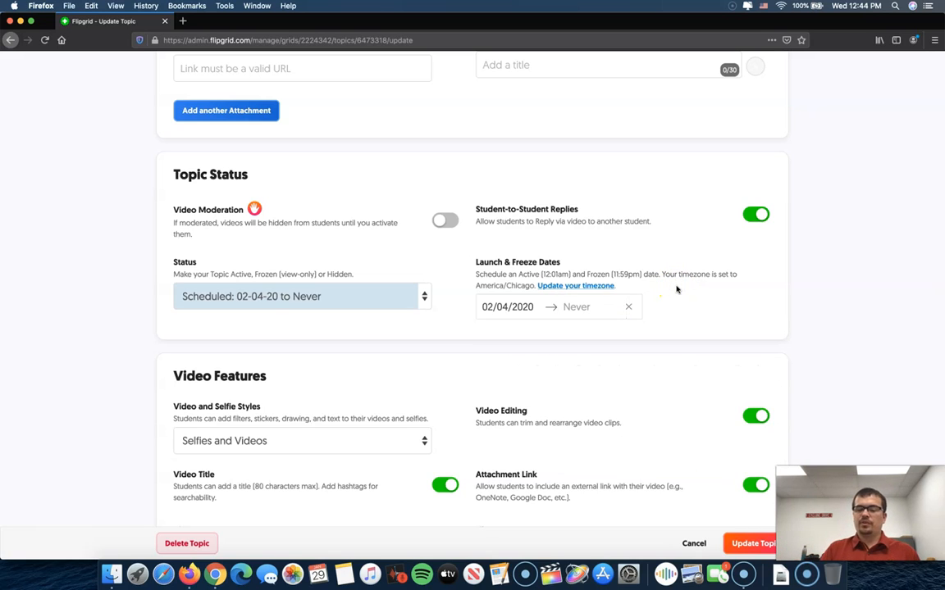
{"action": "left_click", "coordinate": [576, 306]}
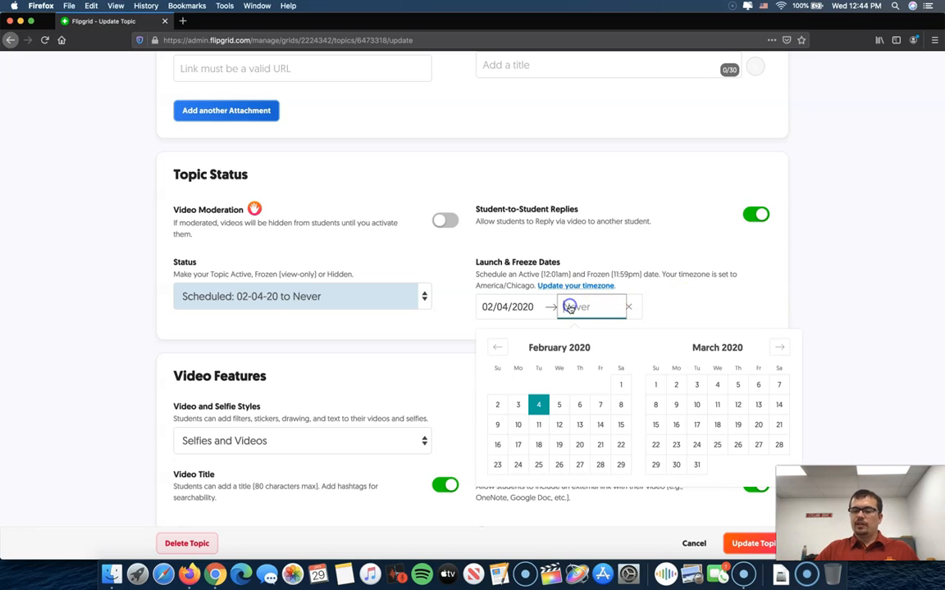
{"action": "left_click", "coordinate": [559, 408]}
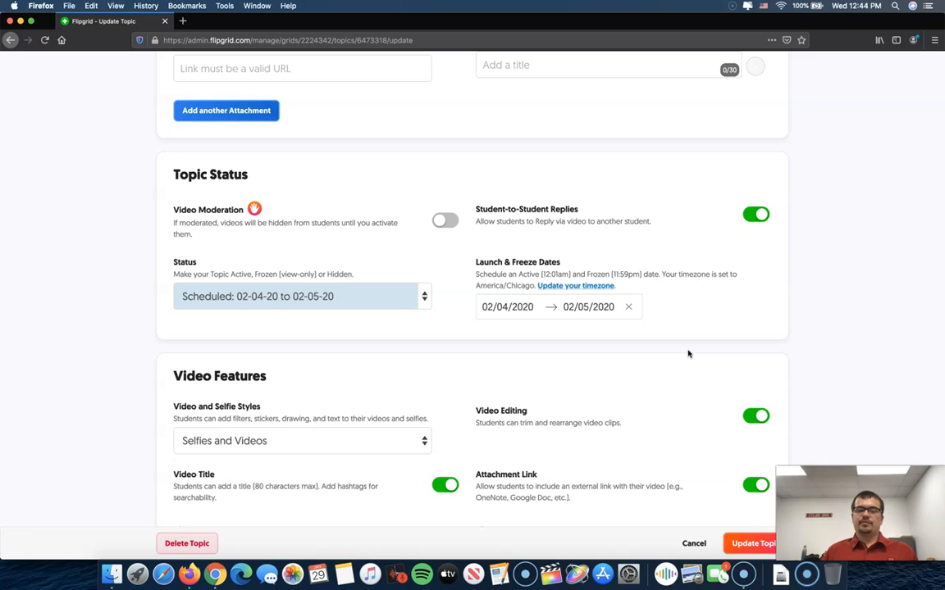
Review the Video Features and the Custom and Basic Feedback options, and leave the topic editor without saving.
{"action": "scroll", "coordinate": [688, 353], "scroll_direction": "down", "scroll_amount": 5}
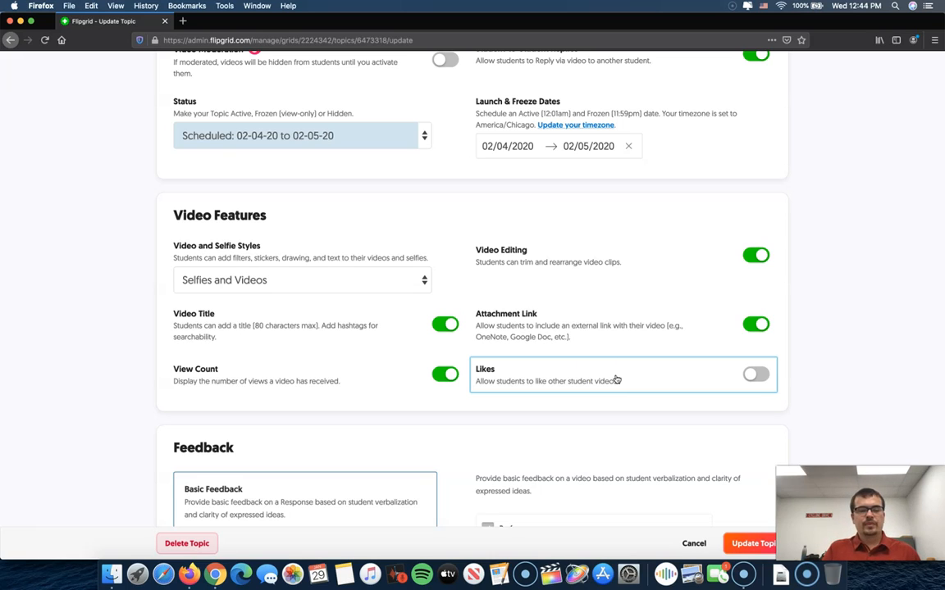
{"action": "scroll", "coordinate": [226, 385], "scroll_direction": "down", "scroll_amount": 4}
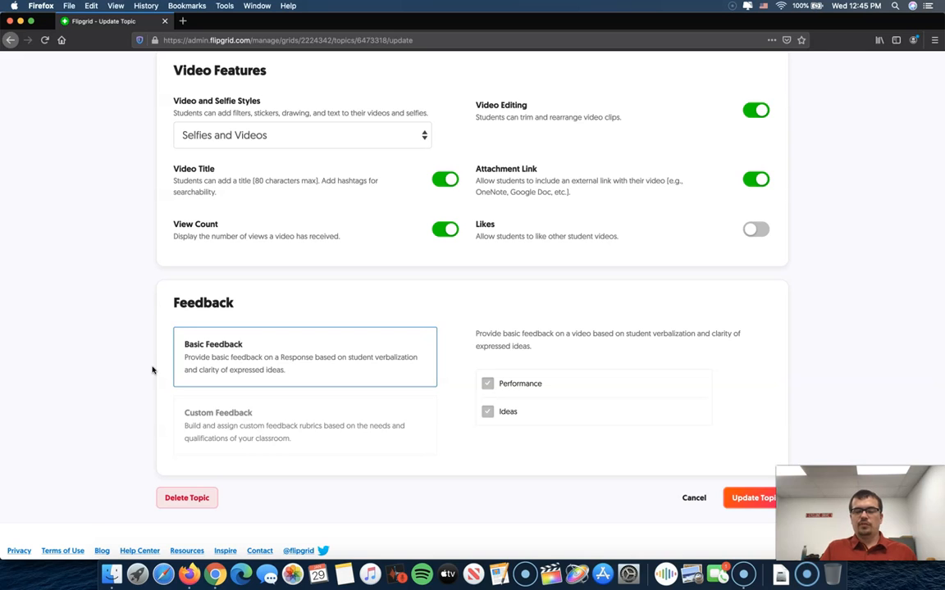
{"action": "left_click", "coordinate": [228, 413]}
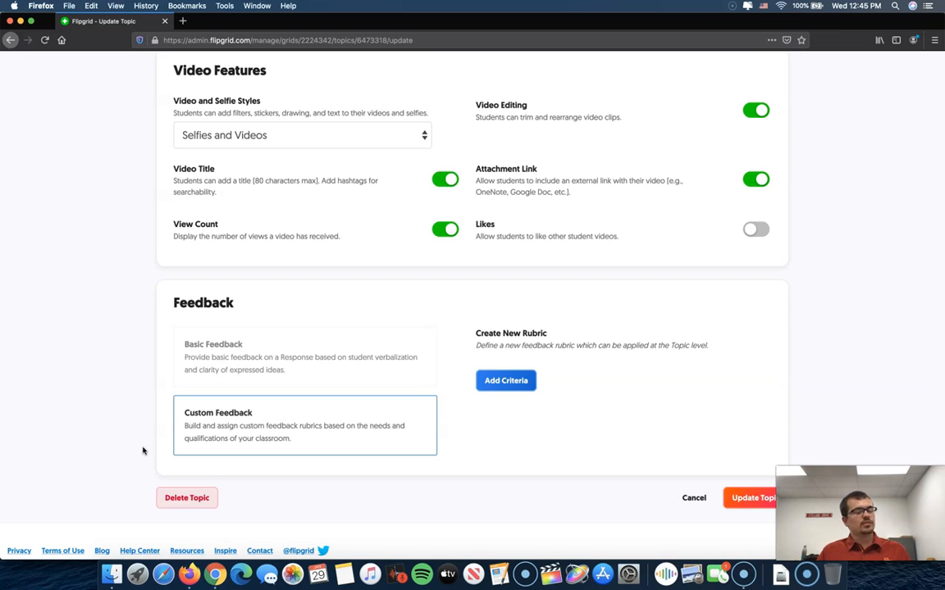
{"action": "left_click", "coordinate": [222, 350]}
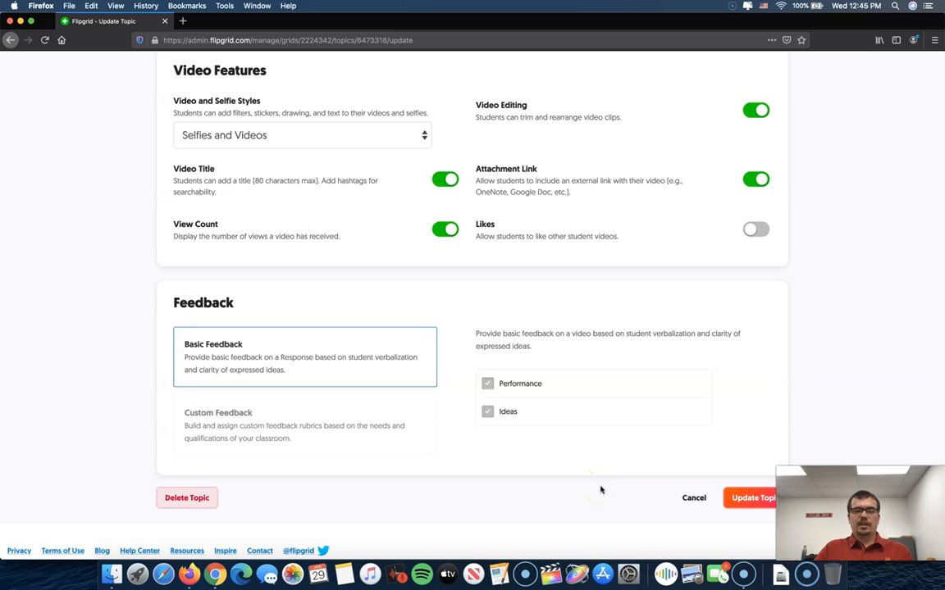
{"action": "left_click", "coordinate": [694, 500]}
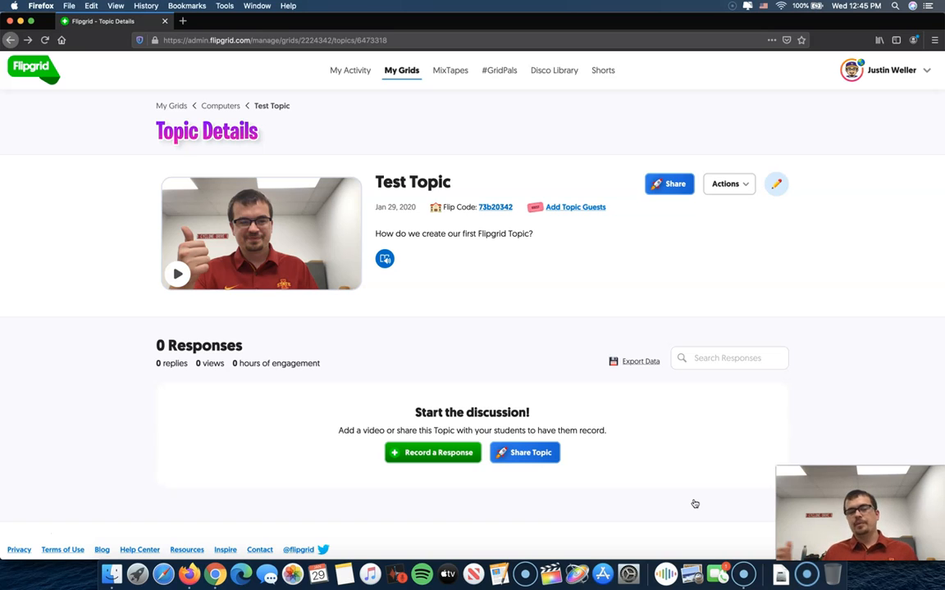
Return to the Computers grid through My Grids and review the actions available for Test Topic.
{"action": "left_click", "coordinate": [173, 106]}
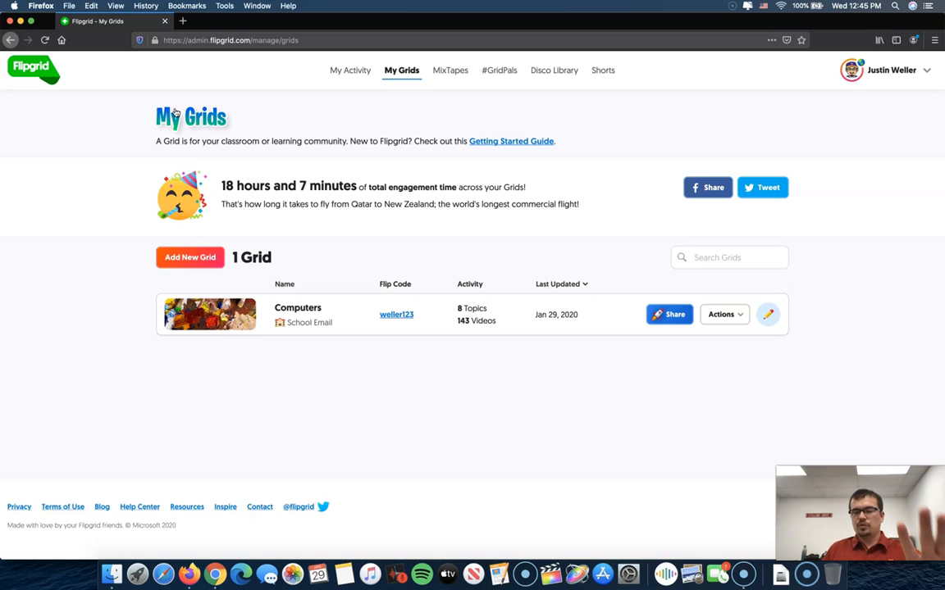
{"action": "left_click", "coordinate": [300, 310]}
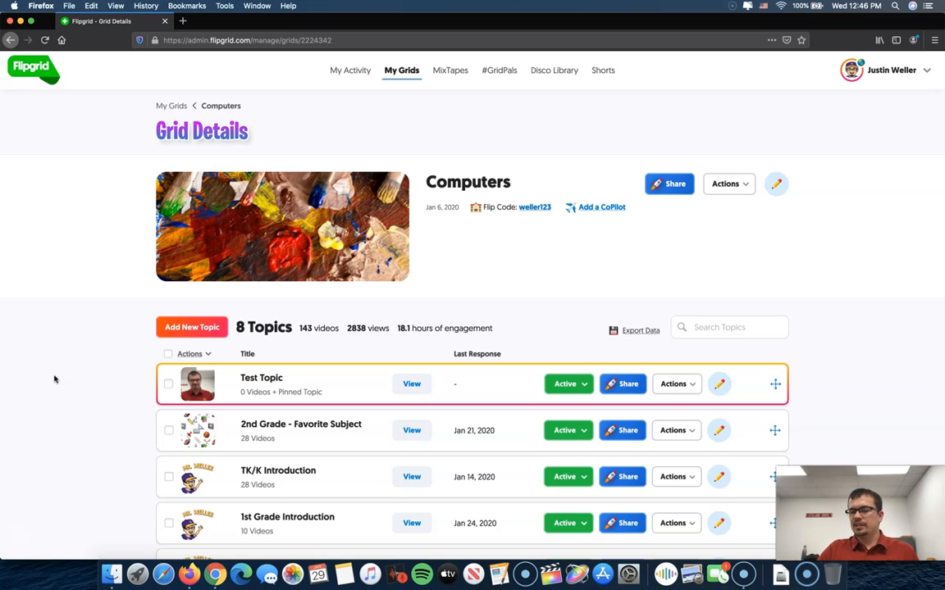
{"action": "left_click", "coordinate": [689, 385]}
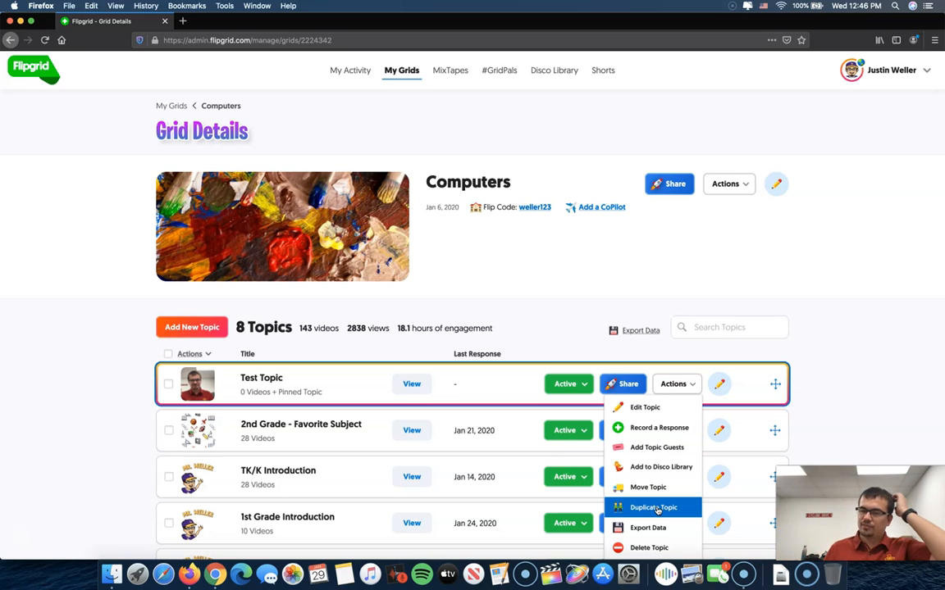
{"action": "left_click", "coordinate": [906, 338]}
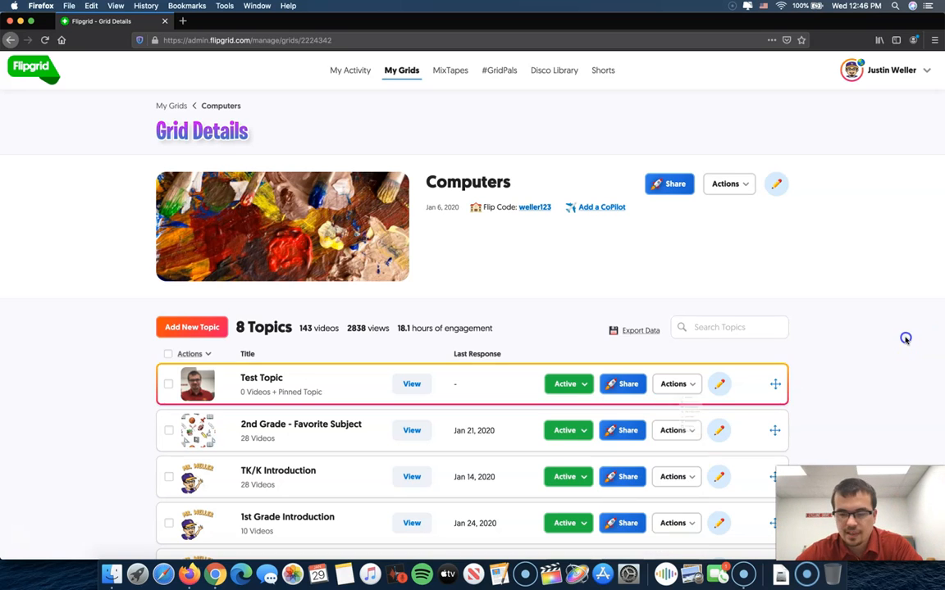